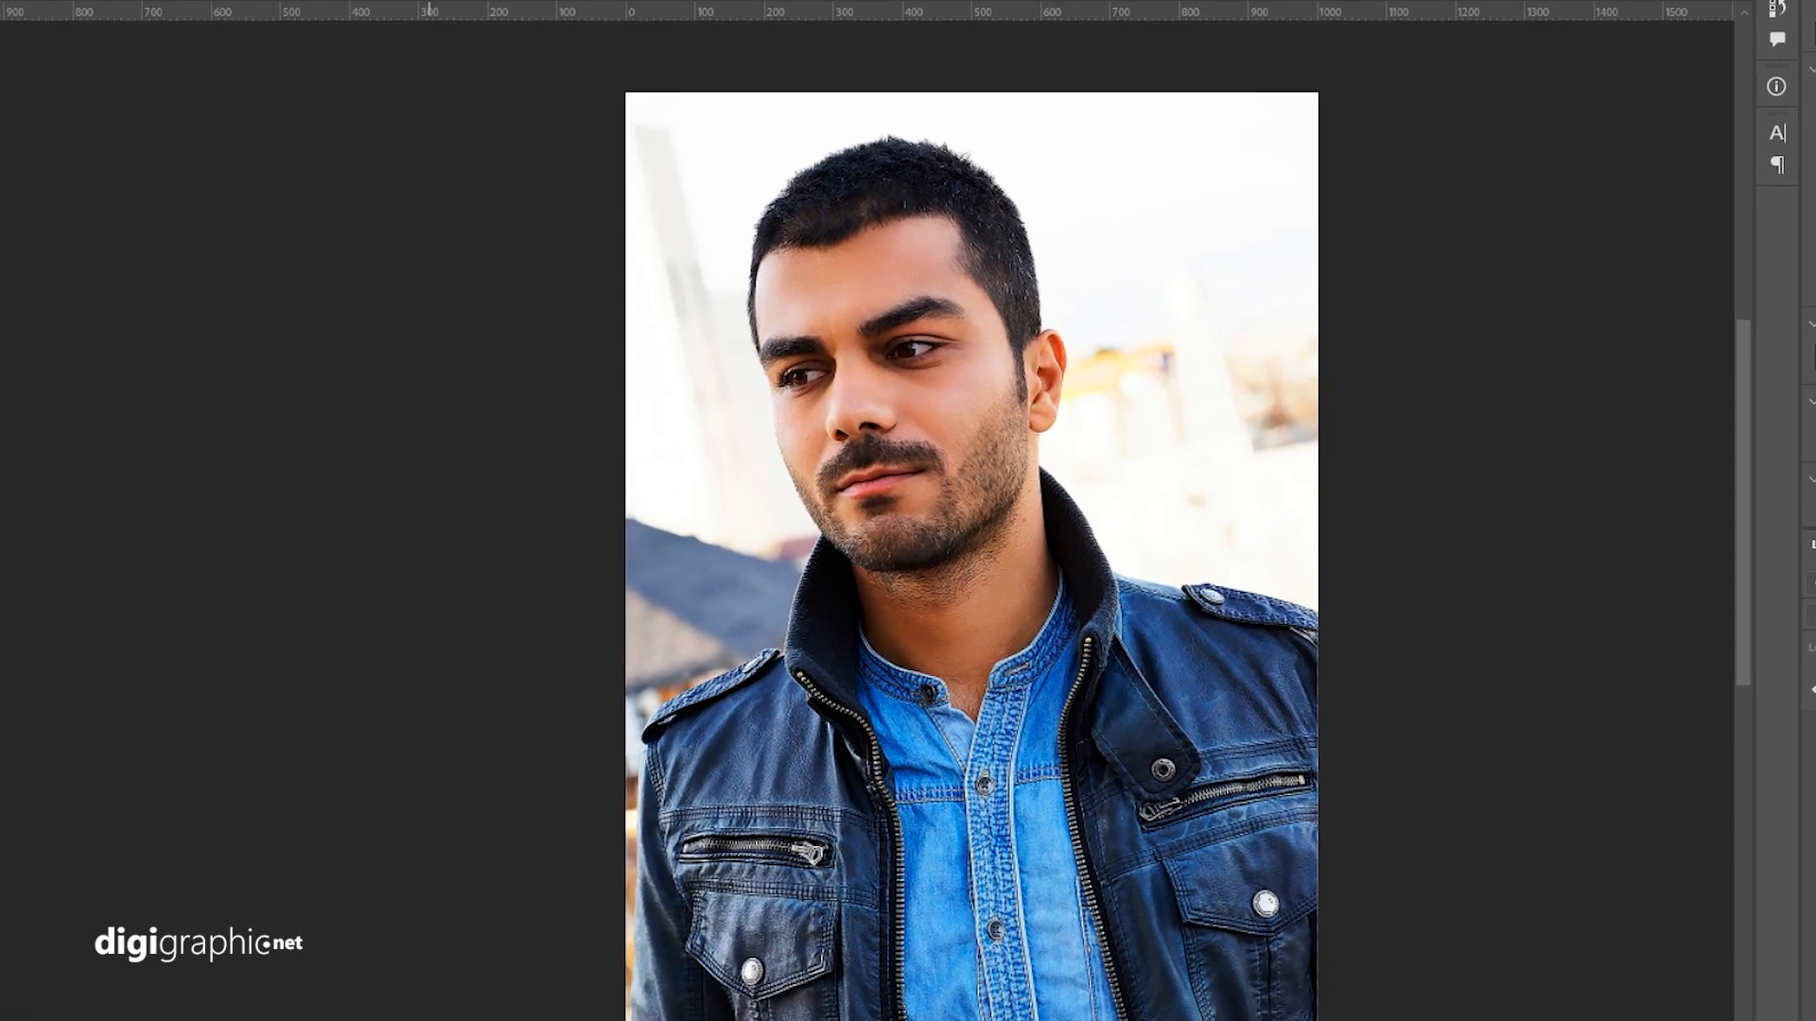
Start the Oil Paint filter on the portrait and bring the eye and eyebrow into its preview at 200%.
{"action": "left_click", "coordinate": [236, 12]}
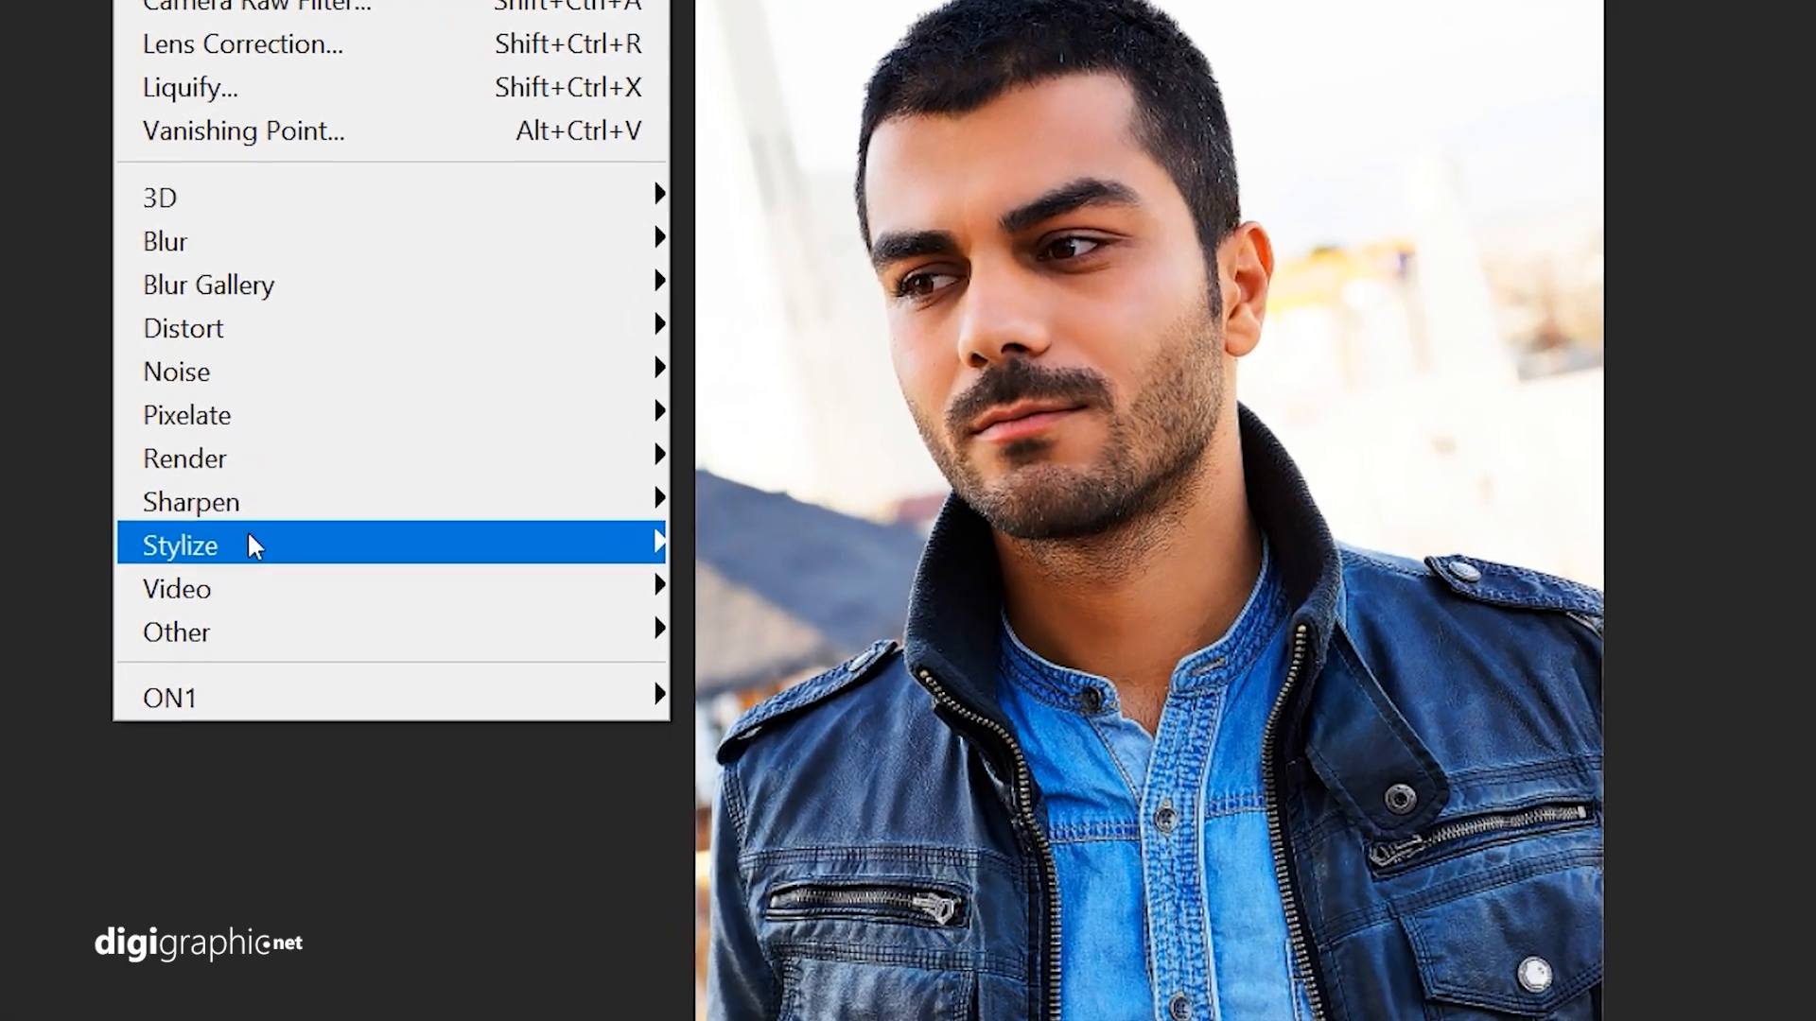
{"action": "mouse_move", "coordinate": [254, 556]}
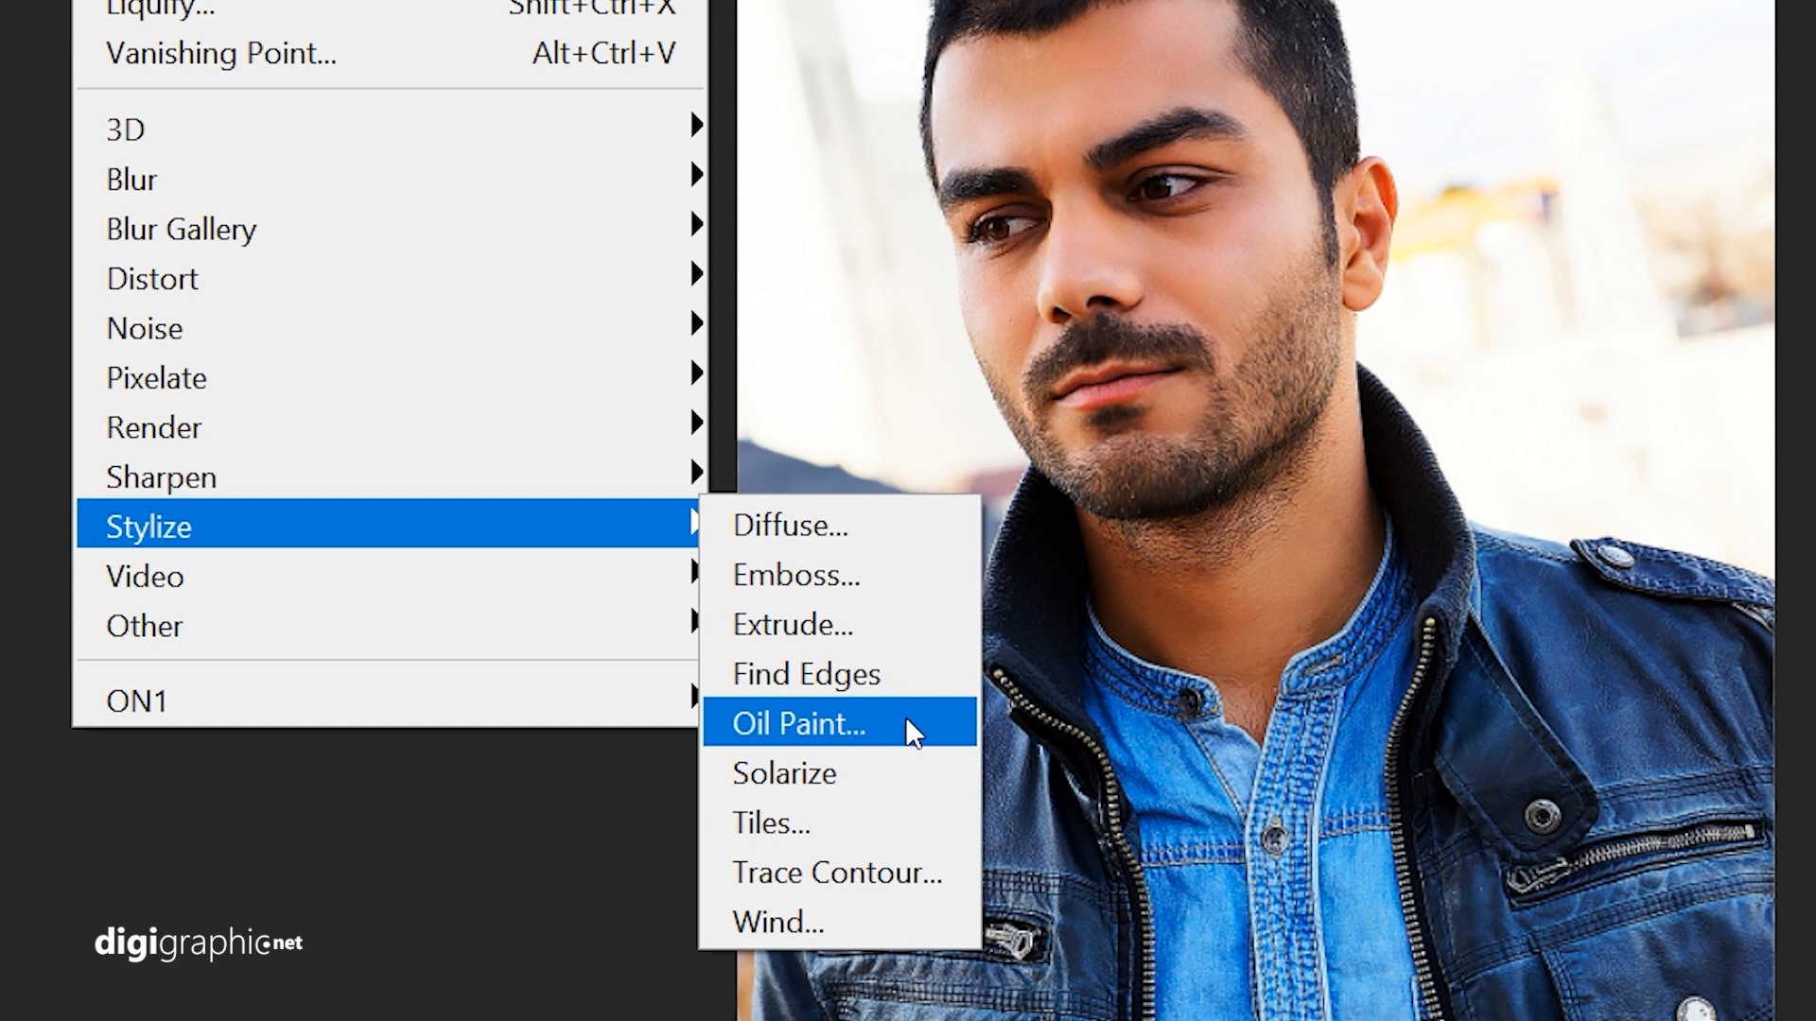
{"action": "left_click", "coordinate": [866, 719]}
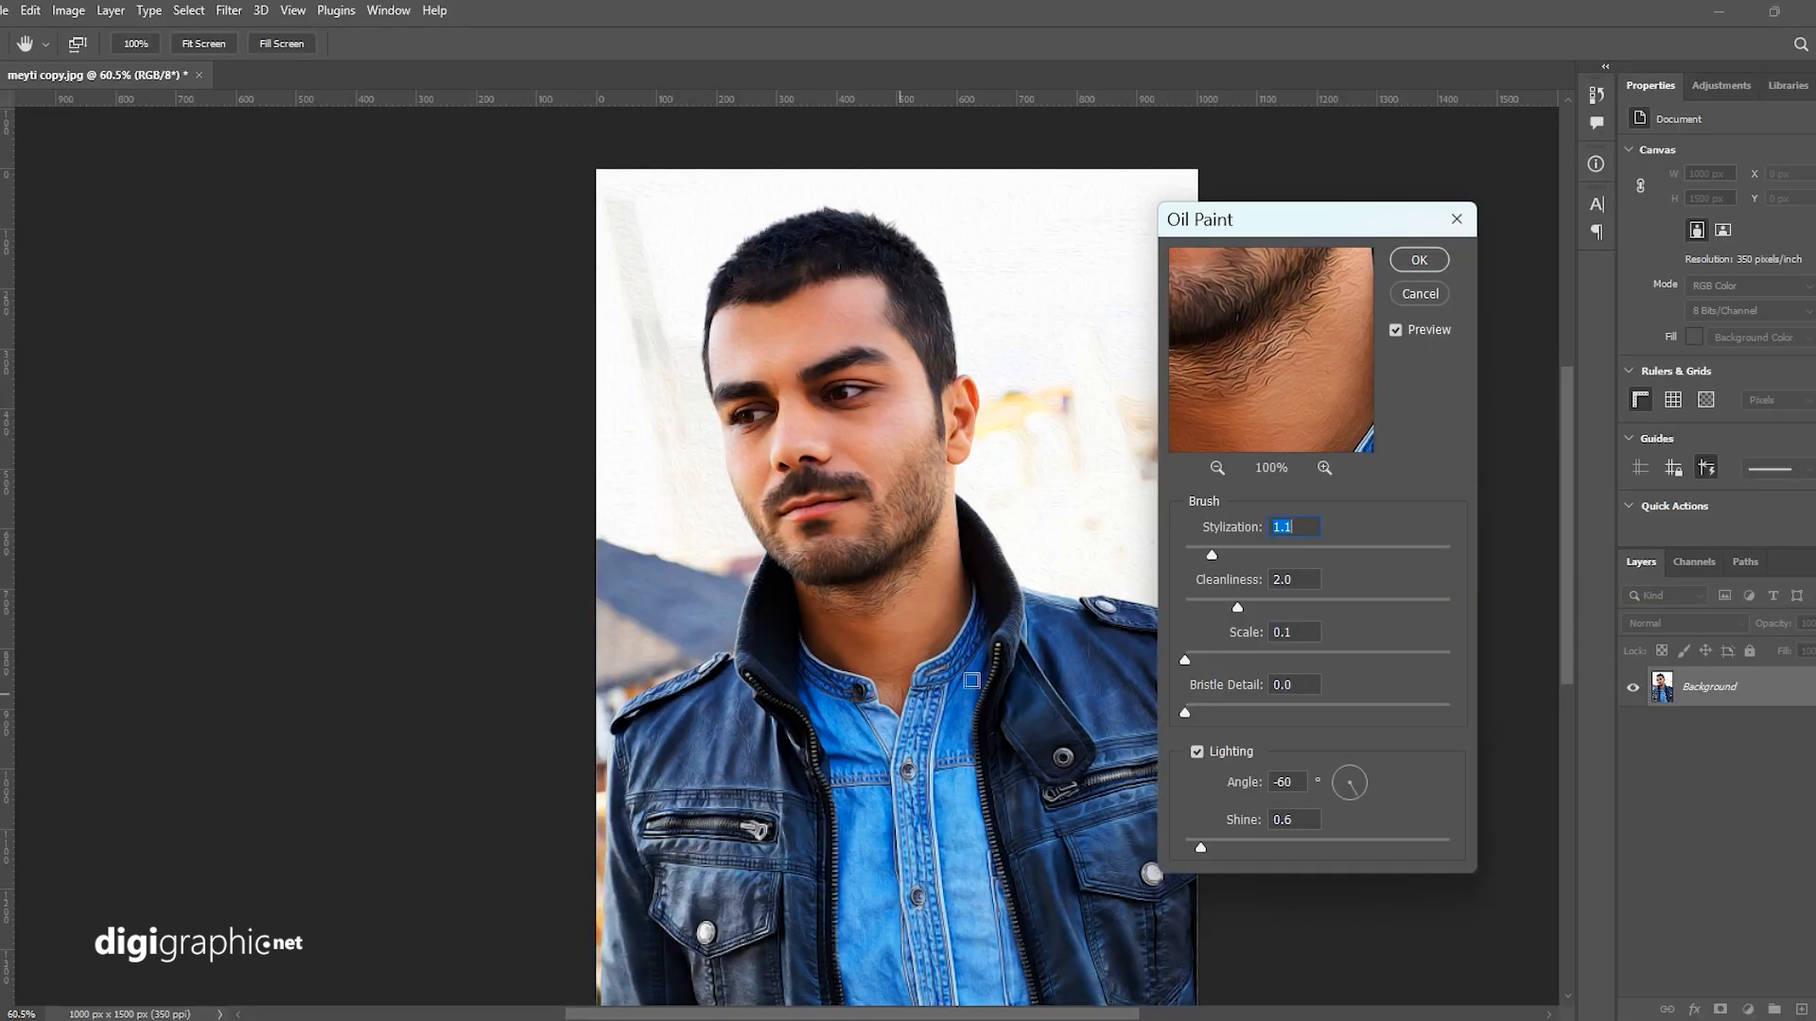
{"action": "mouse_move", "coordinate": [1248, 352]}
{"action": "left_mouse_down"}
{"action": "mouse_move", "coordinate": [1342, 393]}
{"action": "mouse_move", "coordinate": [1299, 416]}
{"action": "left_mouse_up"}
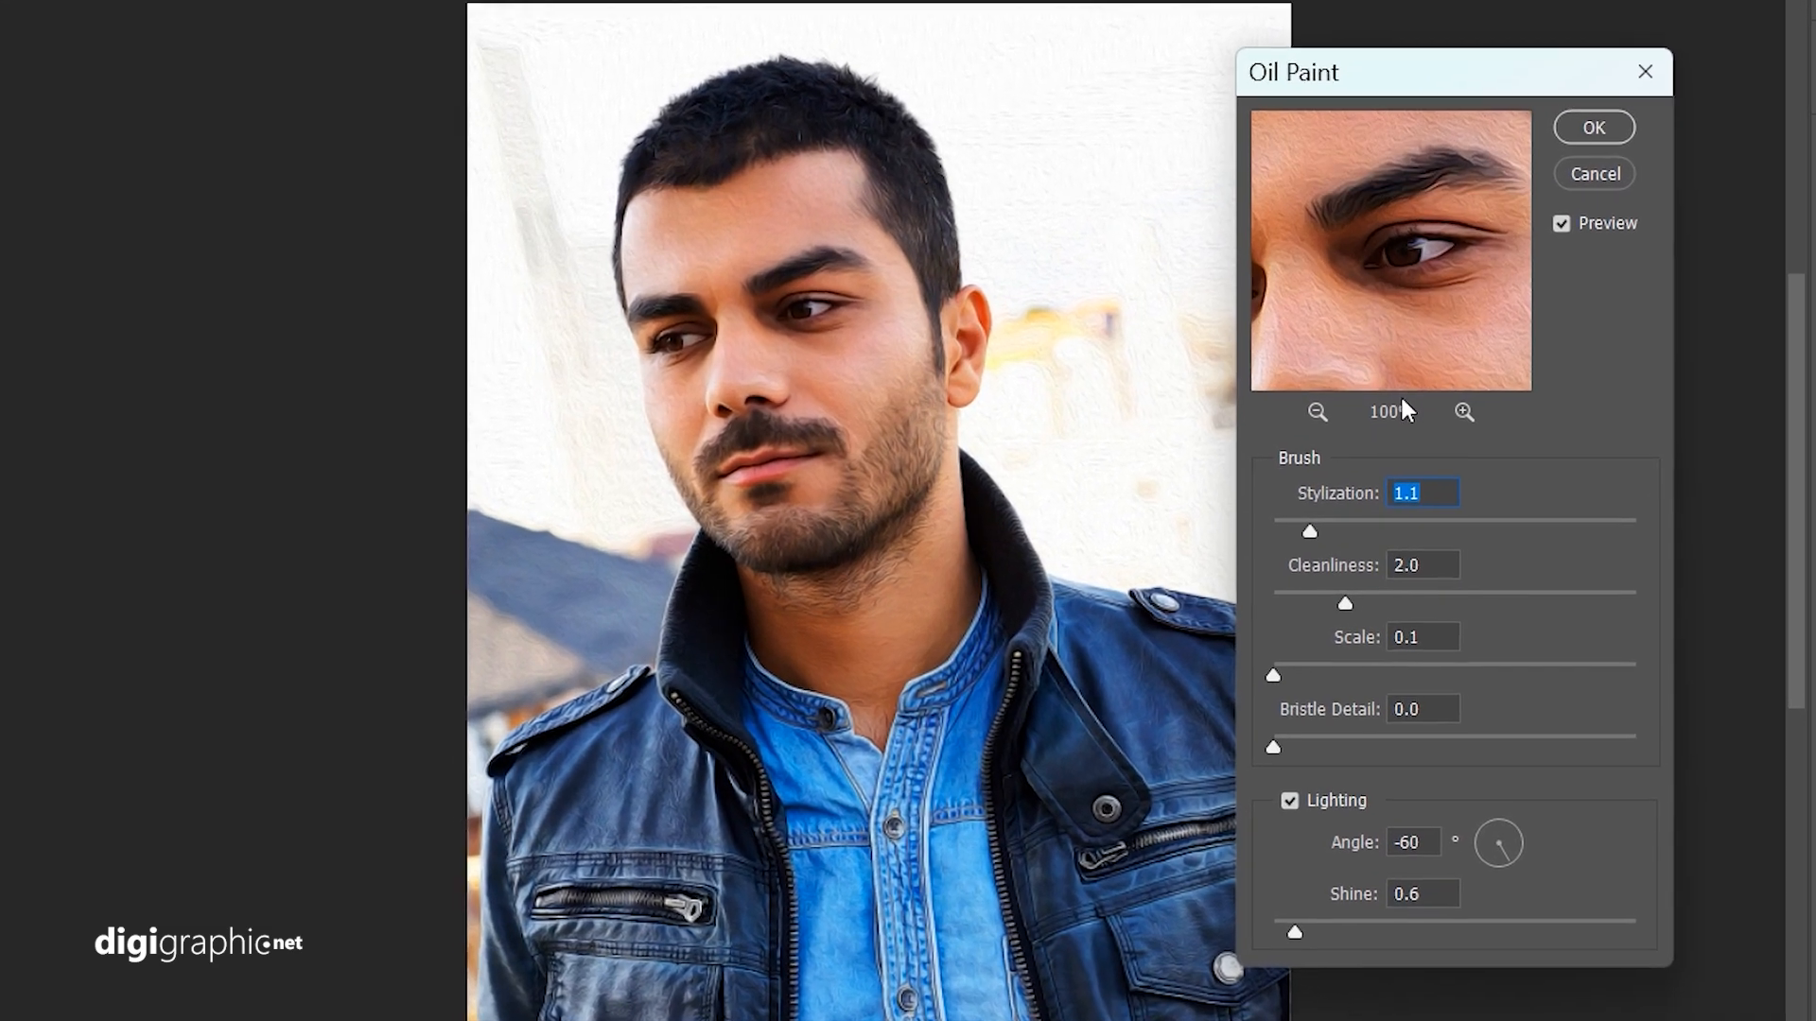
{"action": "left_click", "coordinate": [1396, 439]}
{"action": "mouse_move", "coordinate": [1406, 231]}
{"action": "left_mouse_down"}
{"action": "mouse_move", "coordinate": [1439, 353]}
{"action": "mouse_move", "coordinate": [1481, 319]}
{"action": "left_mouse_up"}
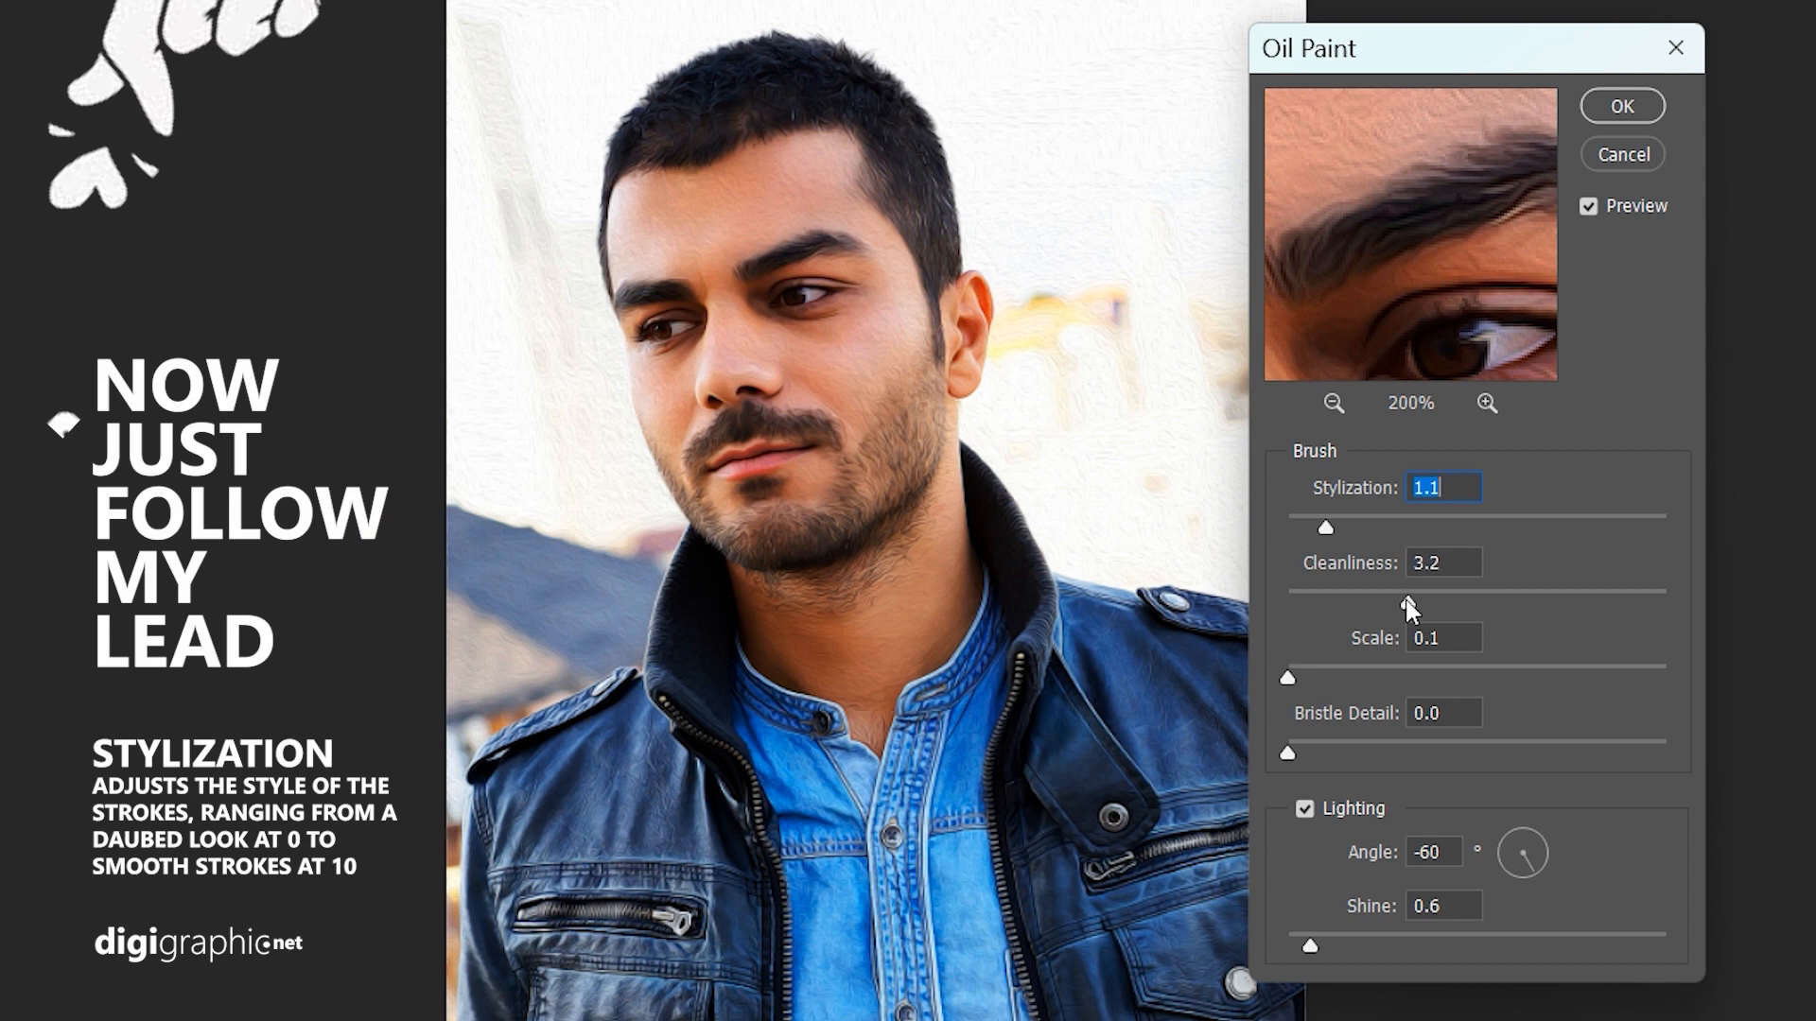
Set the Oil Paint brush to Cleanliness 2.4 and Stylization 1.1.
{"action": "mouse_move", "coordinate": [1408, 606]}
{"action": "left_mouse_down"}
{"action": "mouse_move", "coordinate": [1441, 605]}
{"action": "mouse_move", "coordinate": [1379, 610]}
{"action": "left_mouse_up"}
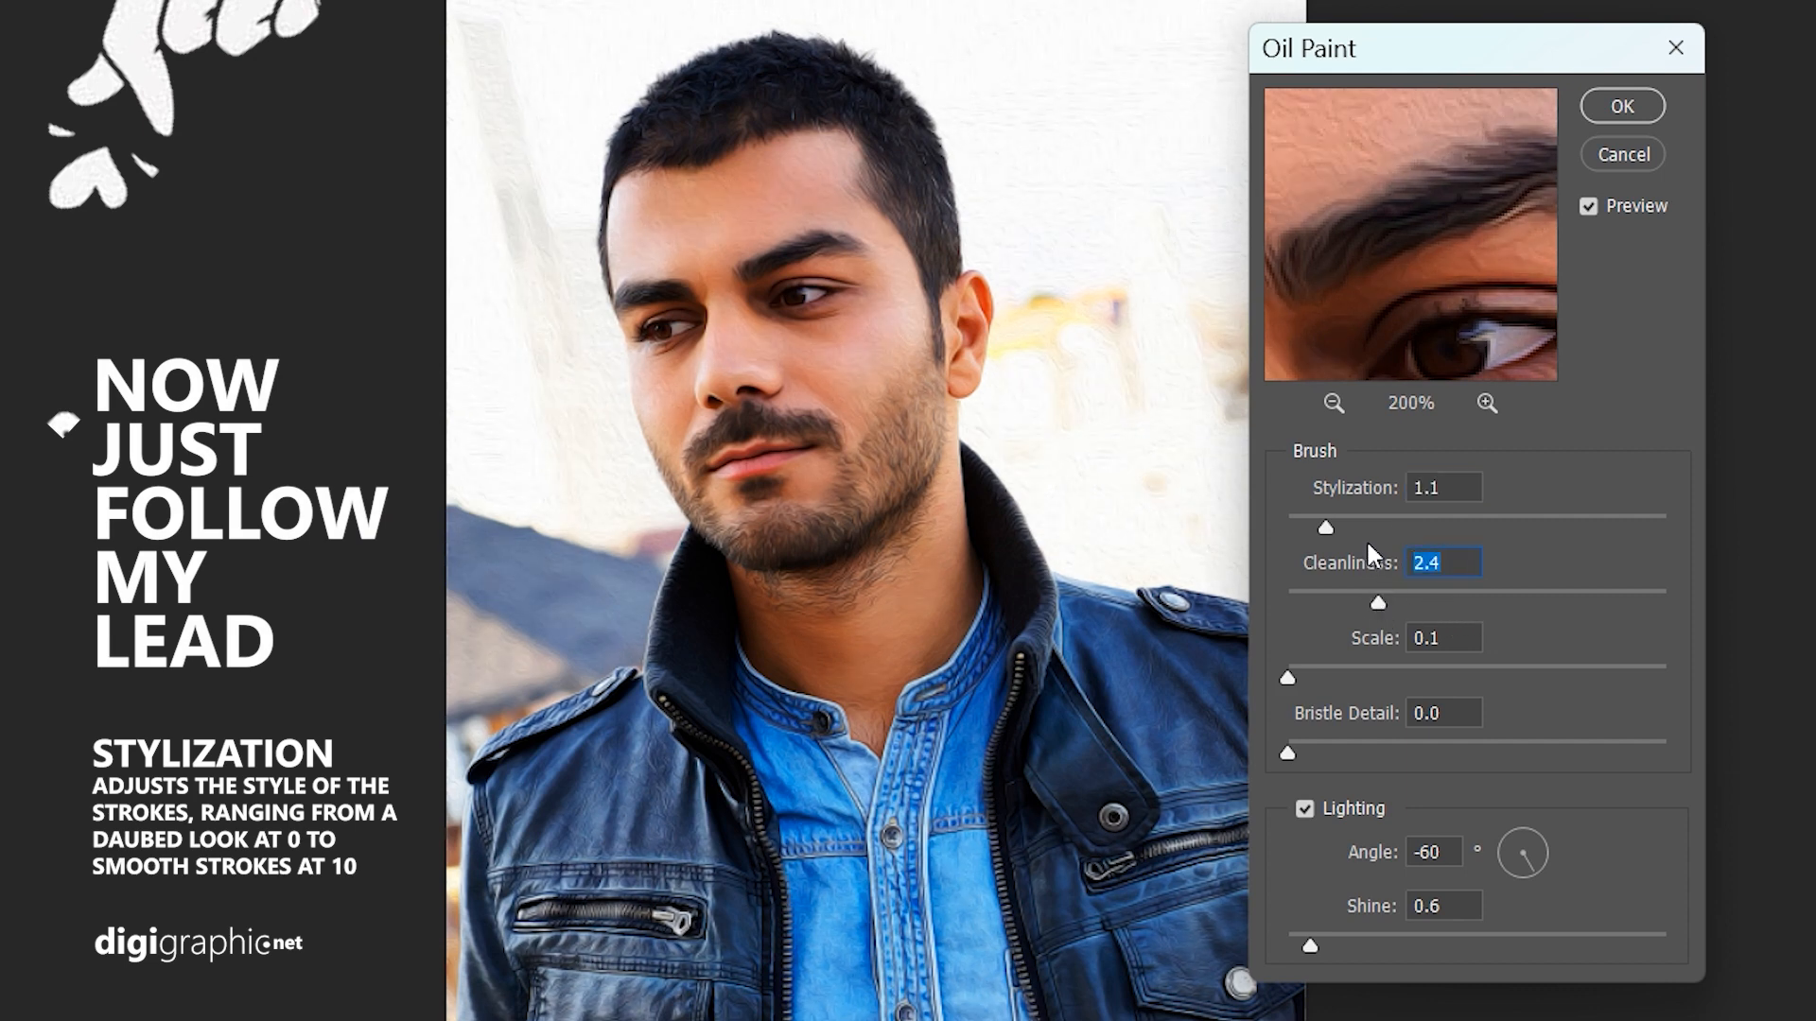
{"action": "left_click", "coordinate": [1378, 515]}
{"action": "mouse_move", "coordinate": [1314, 516]}
{"action": "left_mouse_down"}
{"action": "mouse_move", "coordinate": [1373, 518]}
{"action": "mouse_move", "coordinate": [1311, 519]}
{"action": "mouse_move", "coordinate": [1326, 524]}
{"action": "left_mouse_up"}
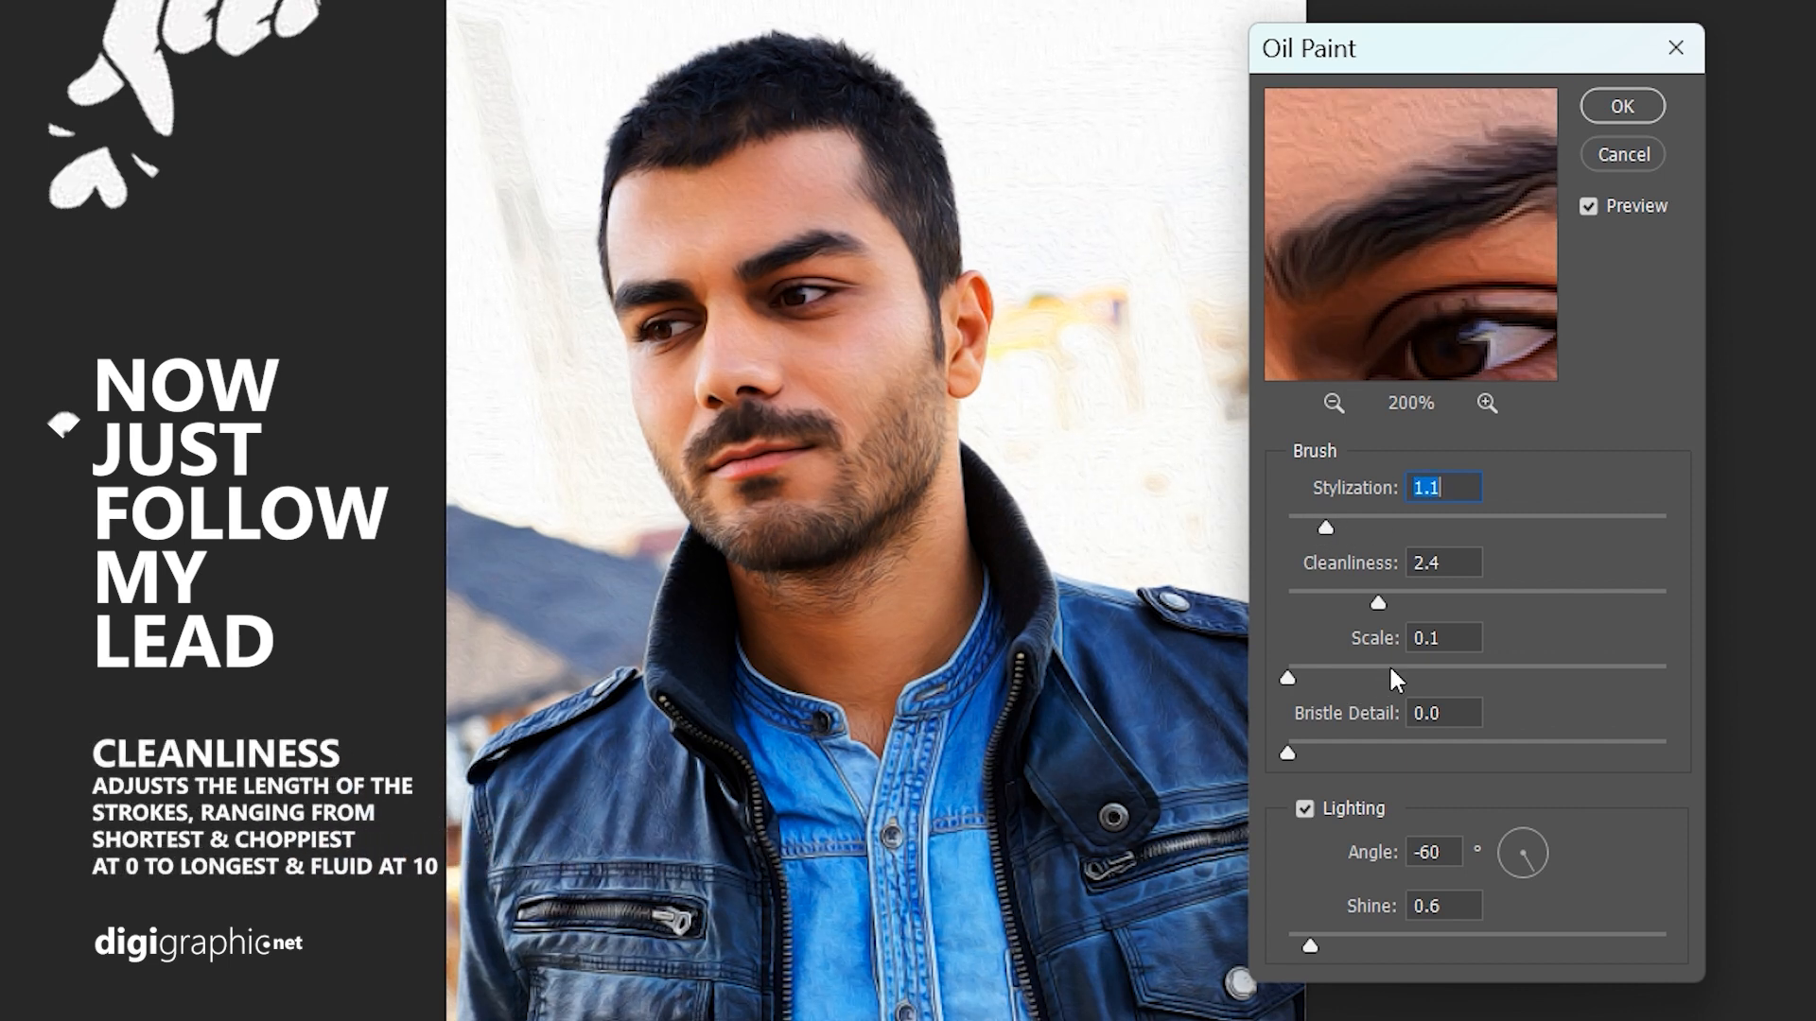
Try a brush Scale of 2.3 and check the paint texture around the mouth and beard up close.
{"action": "left_click_drag", "start_coordinate": [1425, 670], "coordinate": [1371, 666]}
{"action": "left_click", "coordinate": [1360, 665]}
{"action": "key", "text": "alt"}
{"action": "key", "text": "ctrl"}
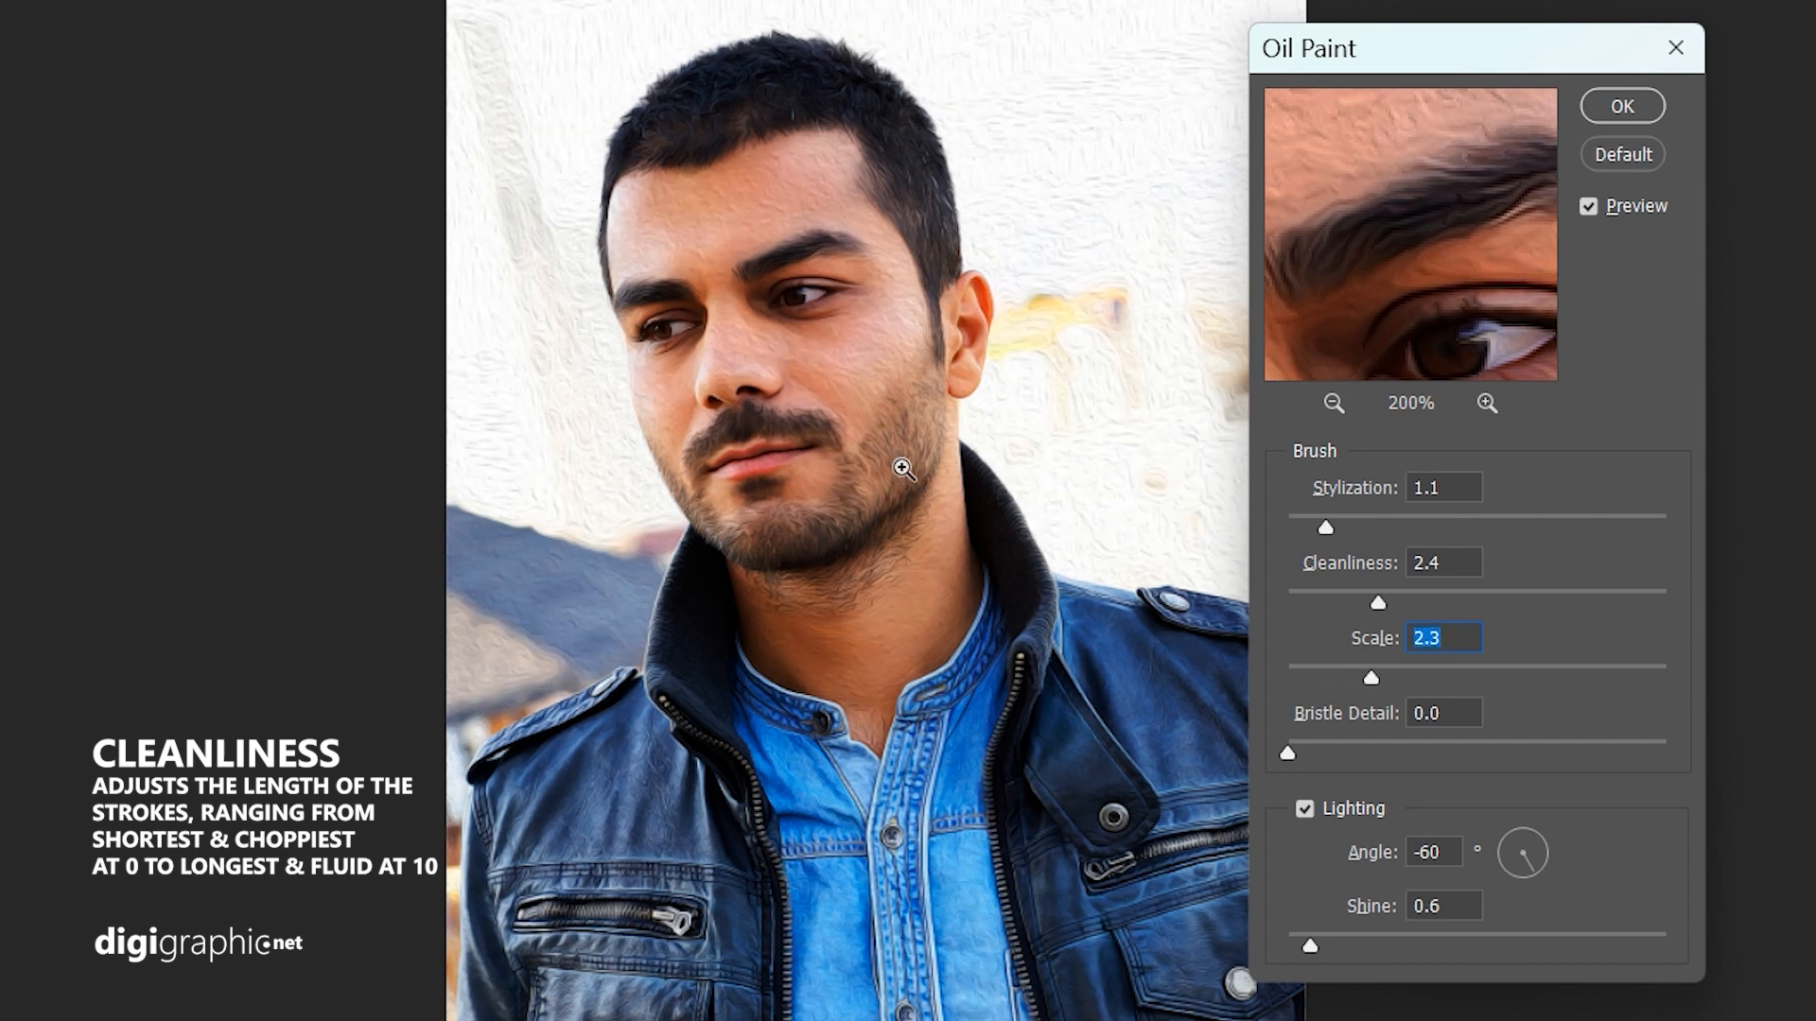
{"action": "left_click", "coordinate": [829, 371], "text": "ctrl"}
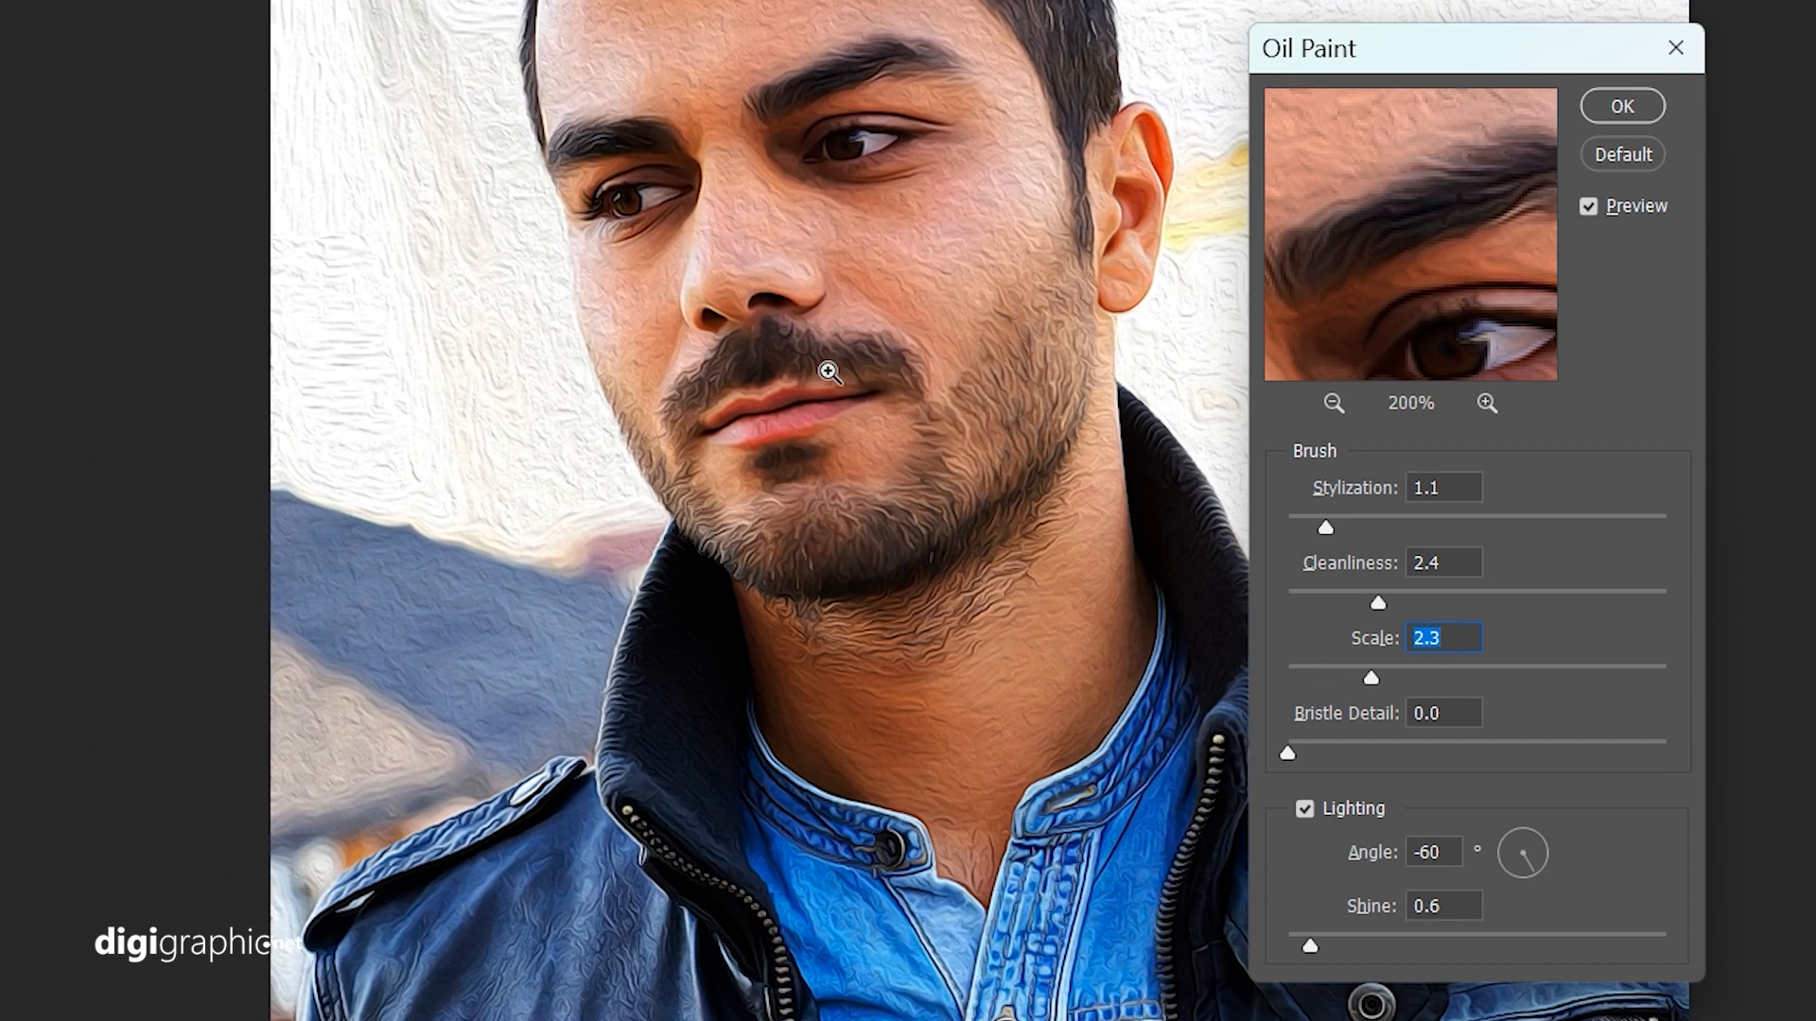
{"action": "left_click", "coordinate": [828, 371], "text": "ctrl"}
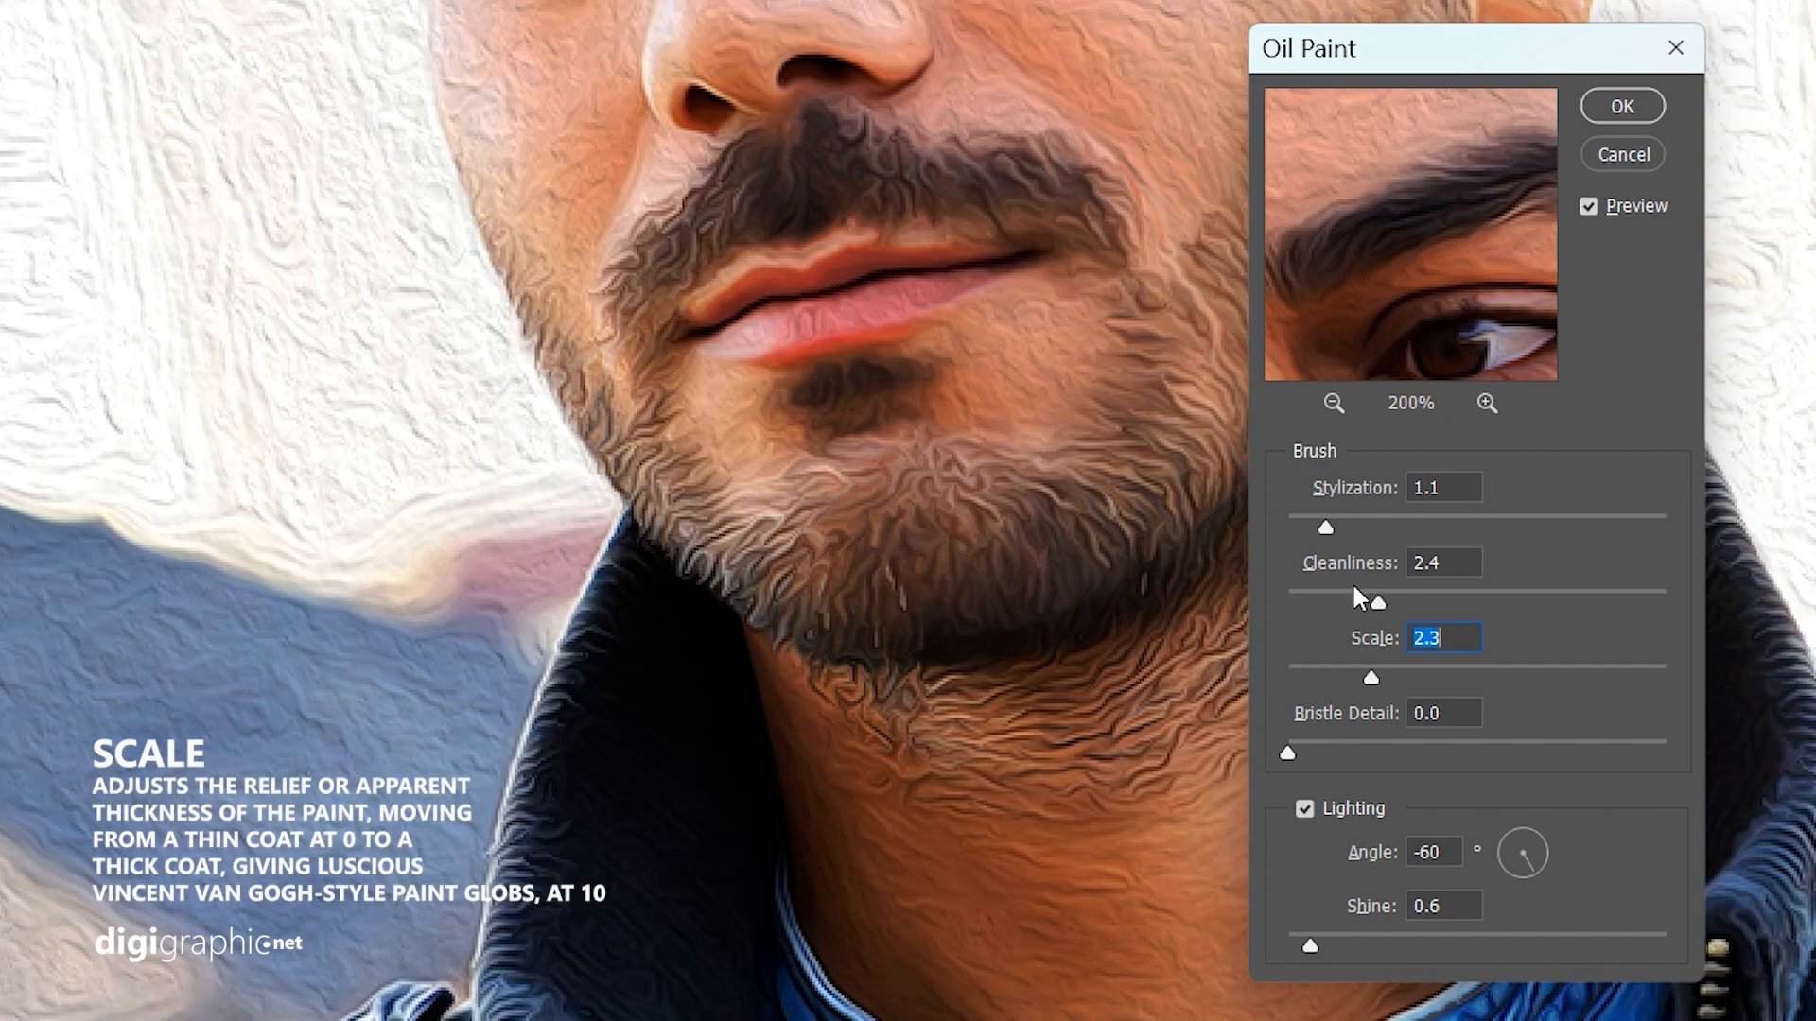
Set the Oil Paint brush to Cleanliness 2.6, Scale 0.1 and Bristle Detail 0.0.
{"action": "mouse_move", "coordinate": [1354, 588]}
{"action": "left_mouse_down"}
{"action": "mouse_move", "coordinate": [1353, 604]}
{"action": "mouse_move", "coordinate": [1457, 606]}
{"action": "mouse_move", "coordinate": [1385, 598]}
{"action": "left_mouse_up"}
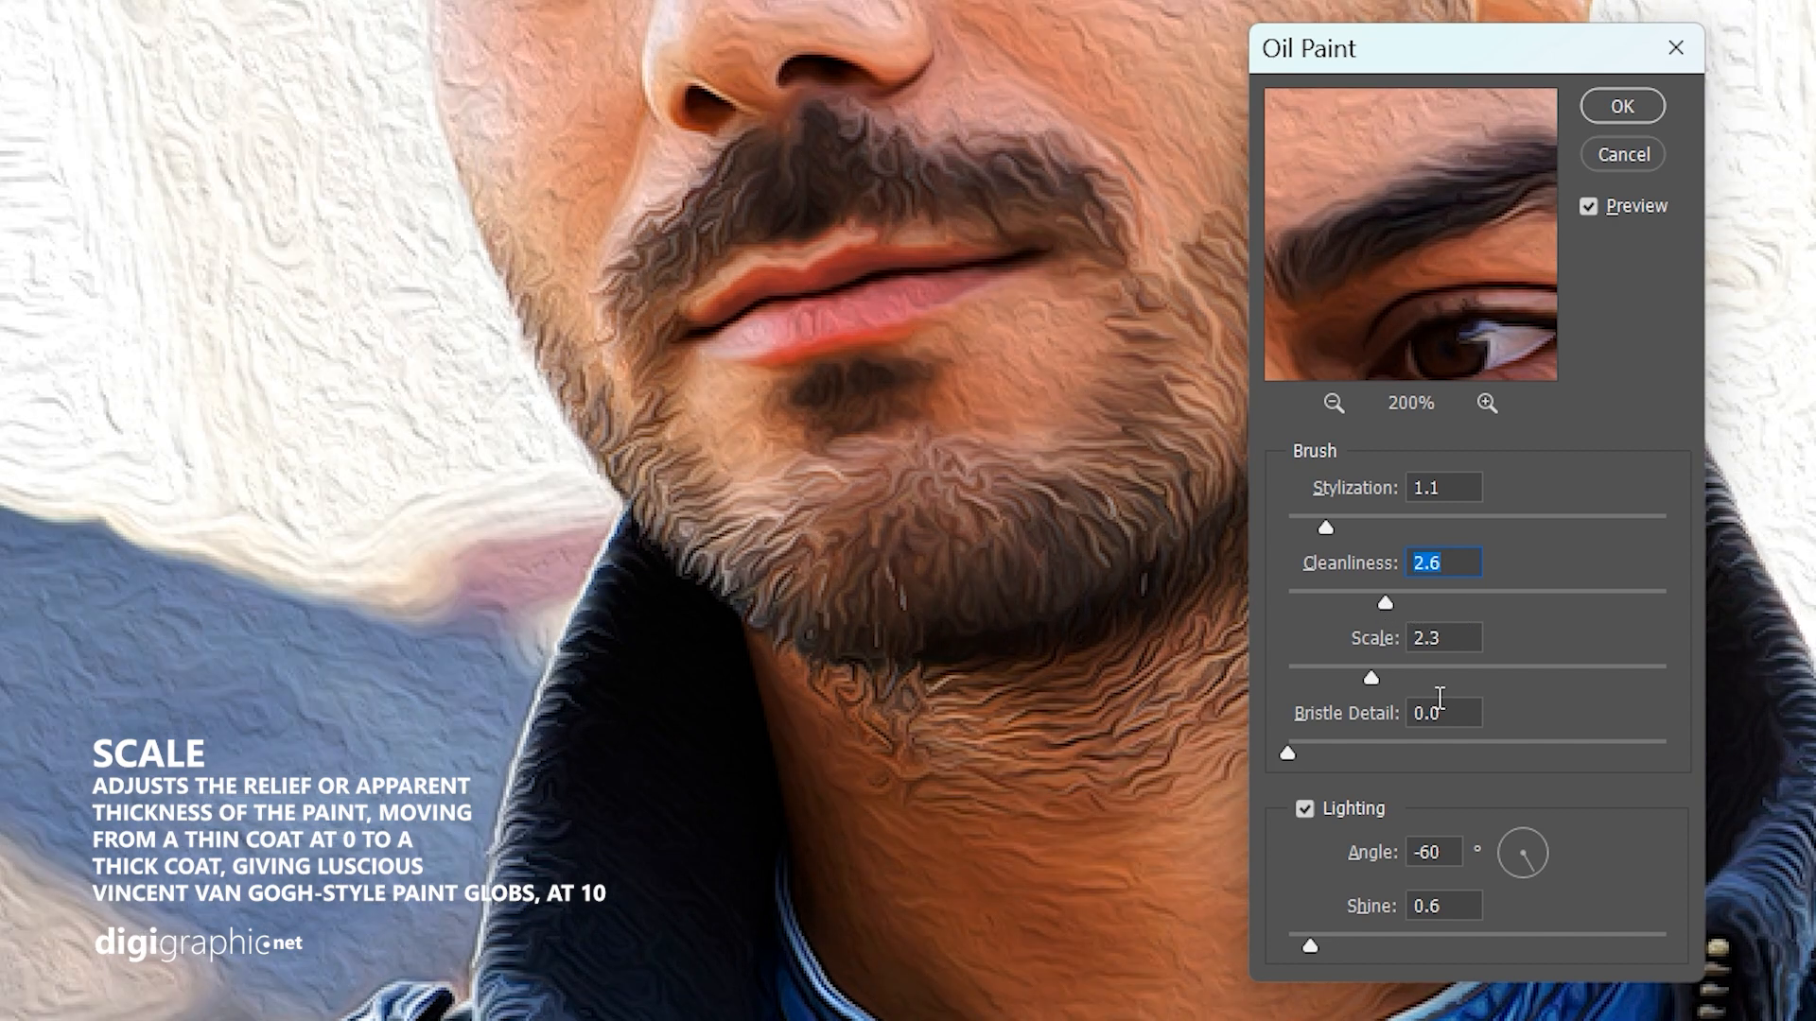
{"action": "left_click_drag", "start_coordinate": [1497, 674], "coordinate": [1257, 677]}
{"action": "left_click_drag", "start_coordinate": [1287, 754], "coordinate": [1570, 741]}
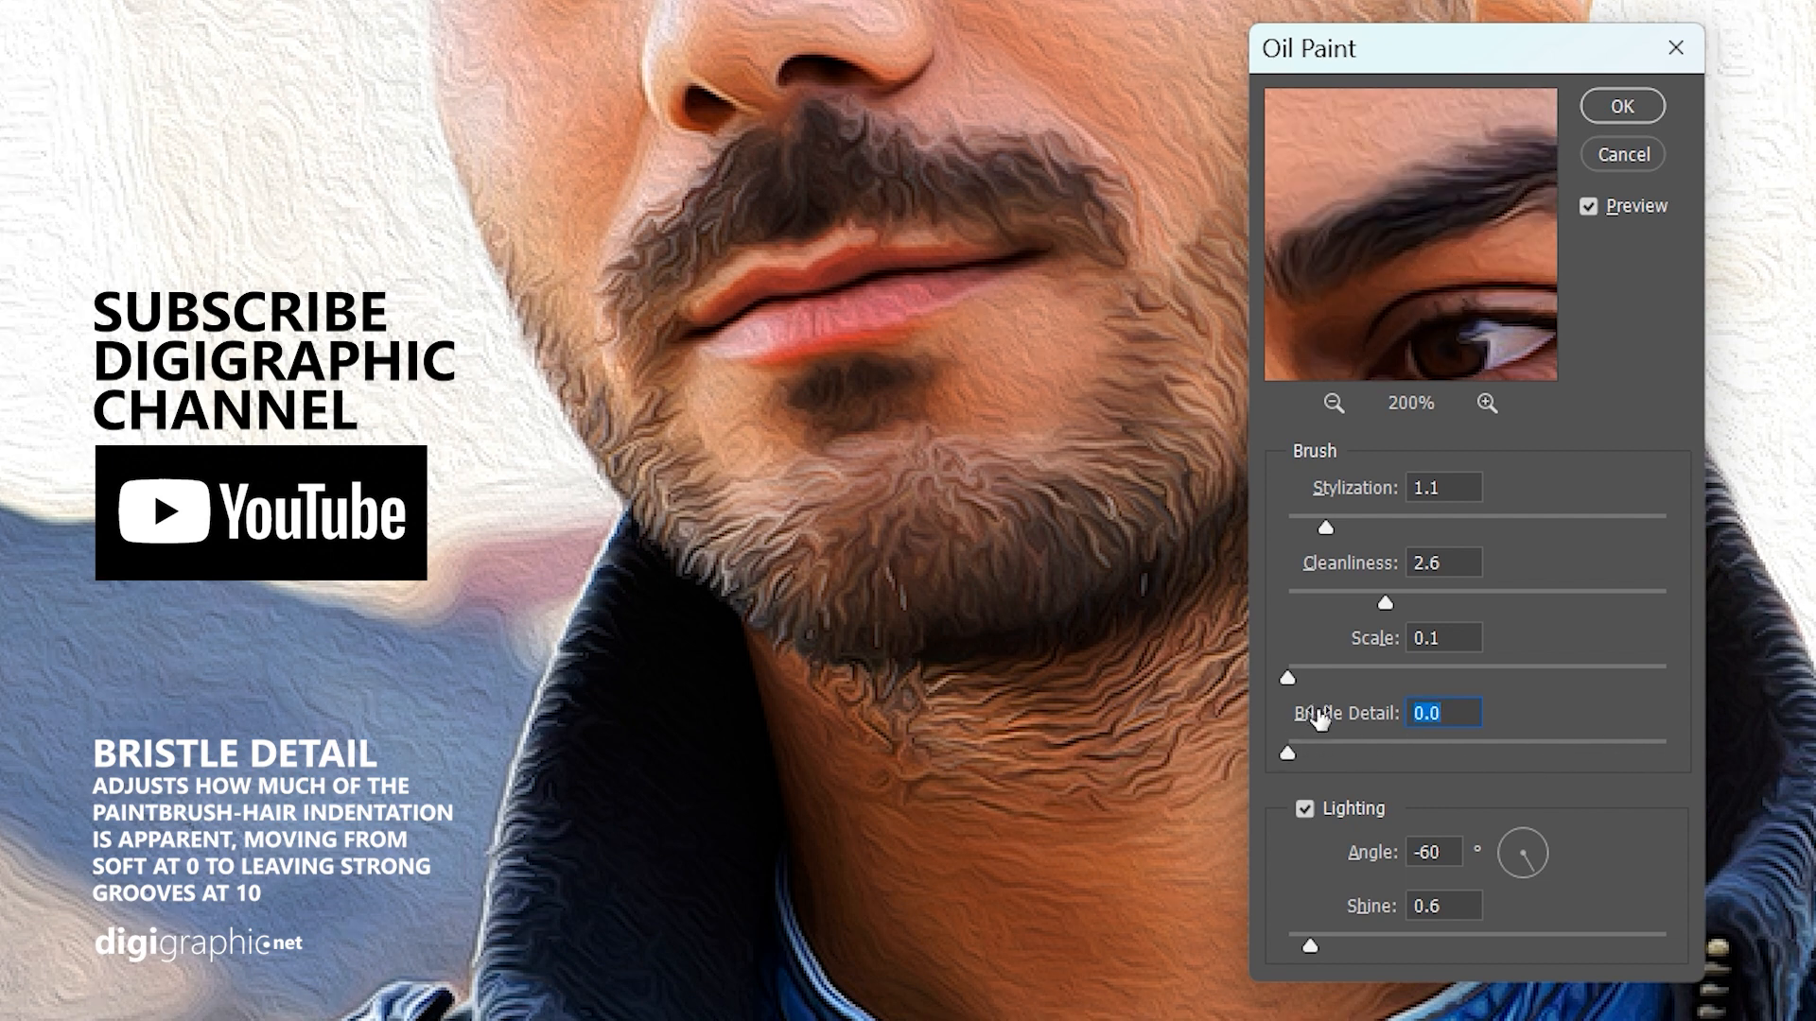
Lower Cleanliness to 1.5 and Stylization to 0.1, and reduce the lighting Shine to 0.0.
{"action": "left_click_drag", "start_coordinate": [1386, 602], "coordinate": [1509, 587]}
{"action": "left_click_drag", "start_coordinate": [1344, 581], "coordinate": [1285, 523]}
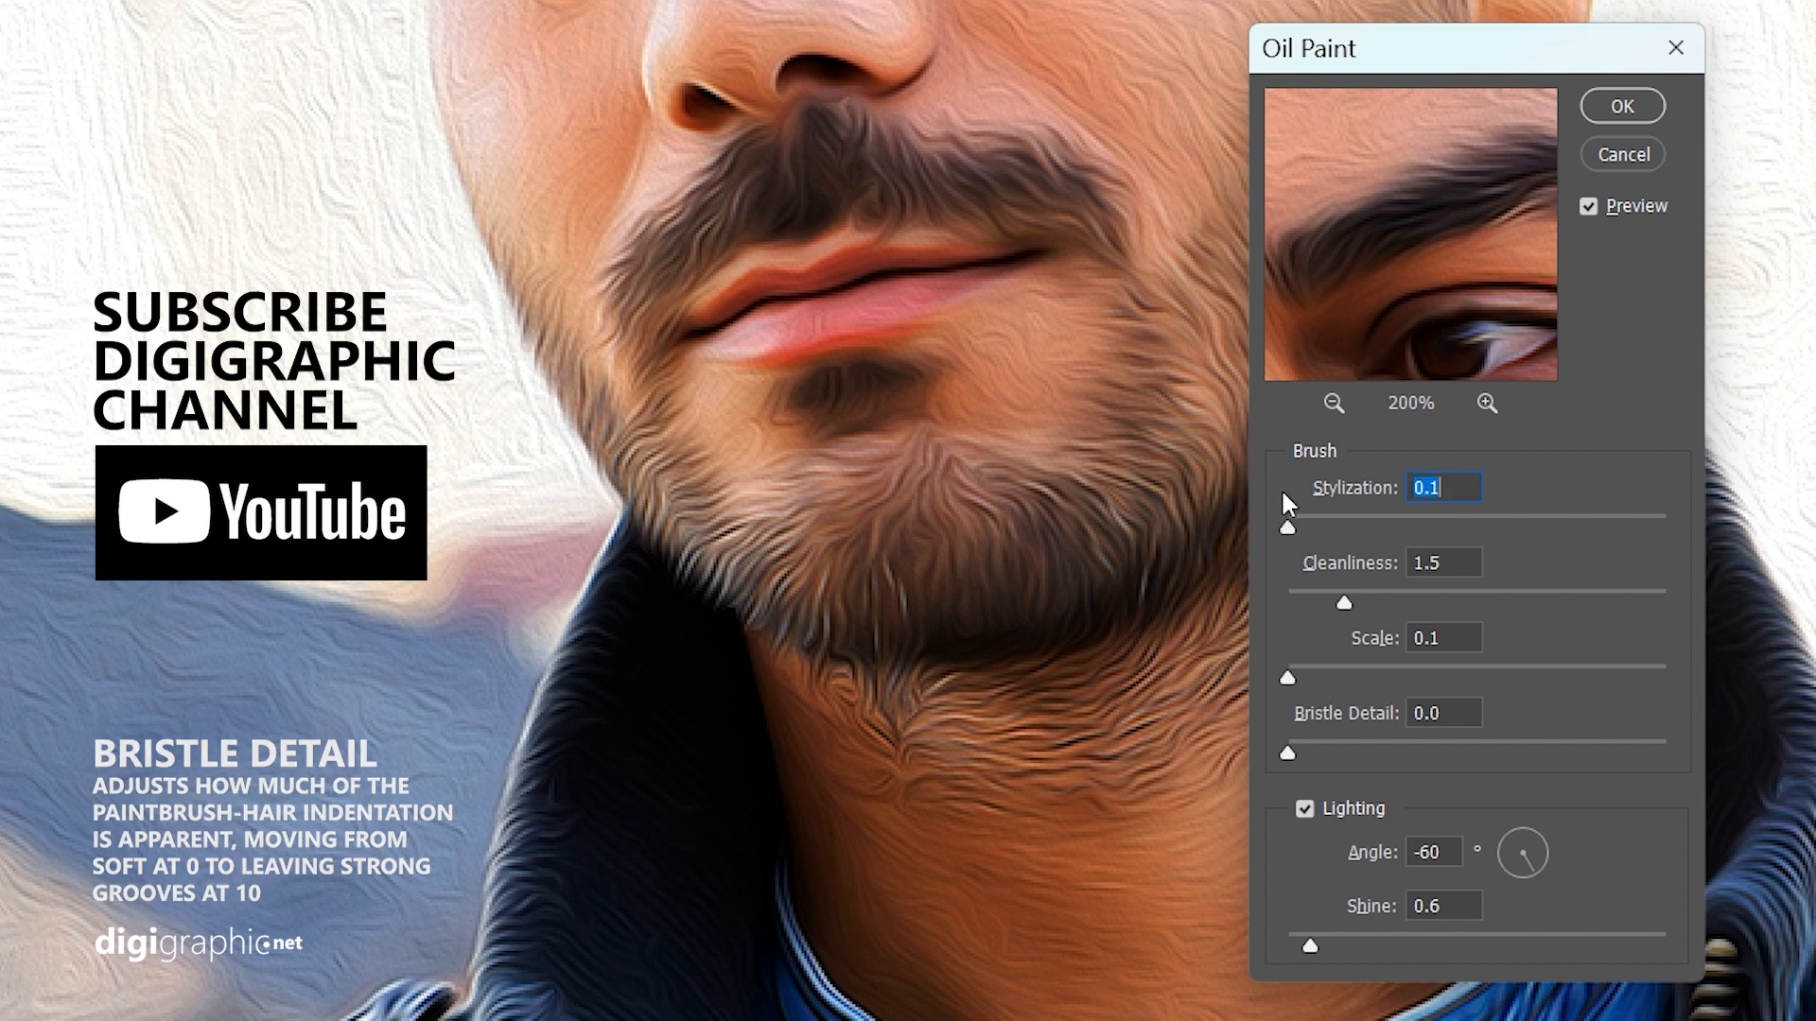
{"action": "left_click_drag", "start_coordinate": [1315, 936], "coordinate": [1248, 938]}
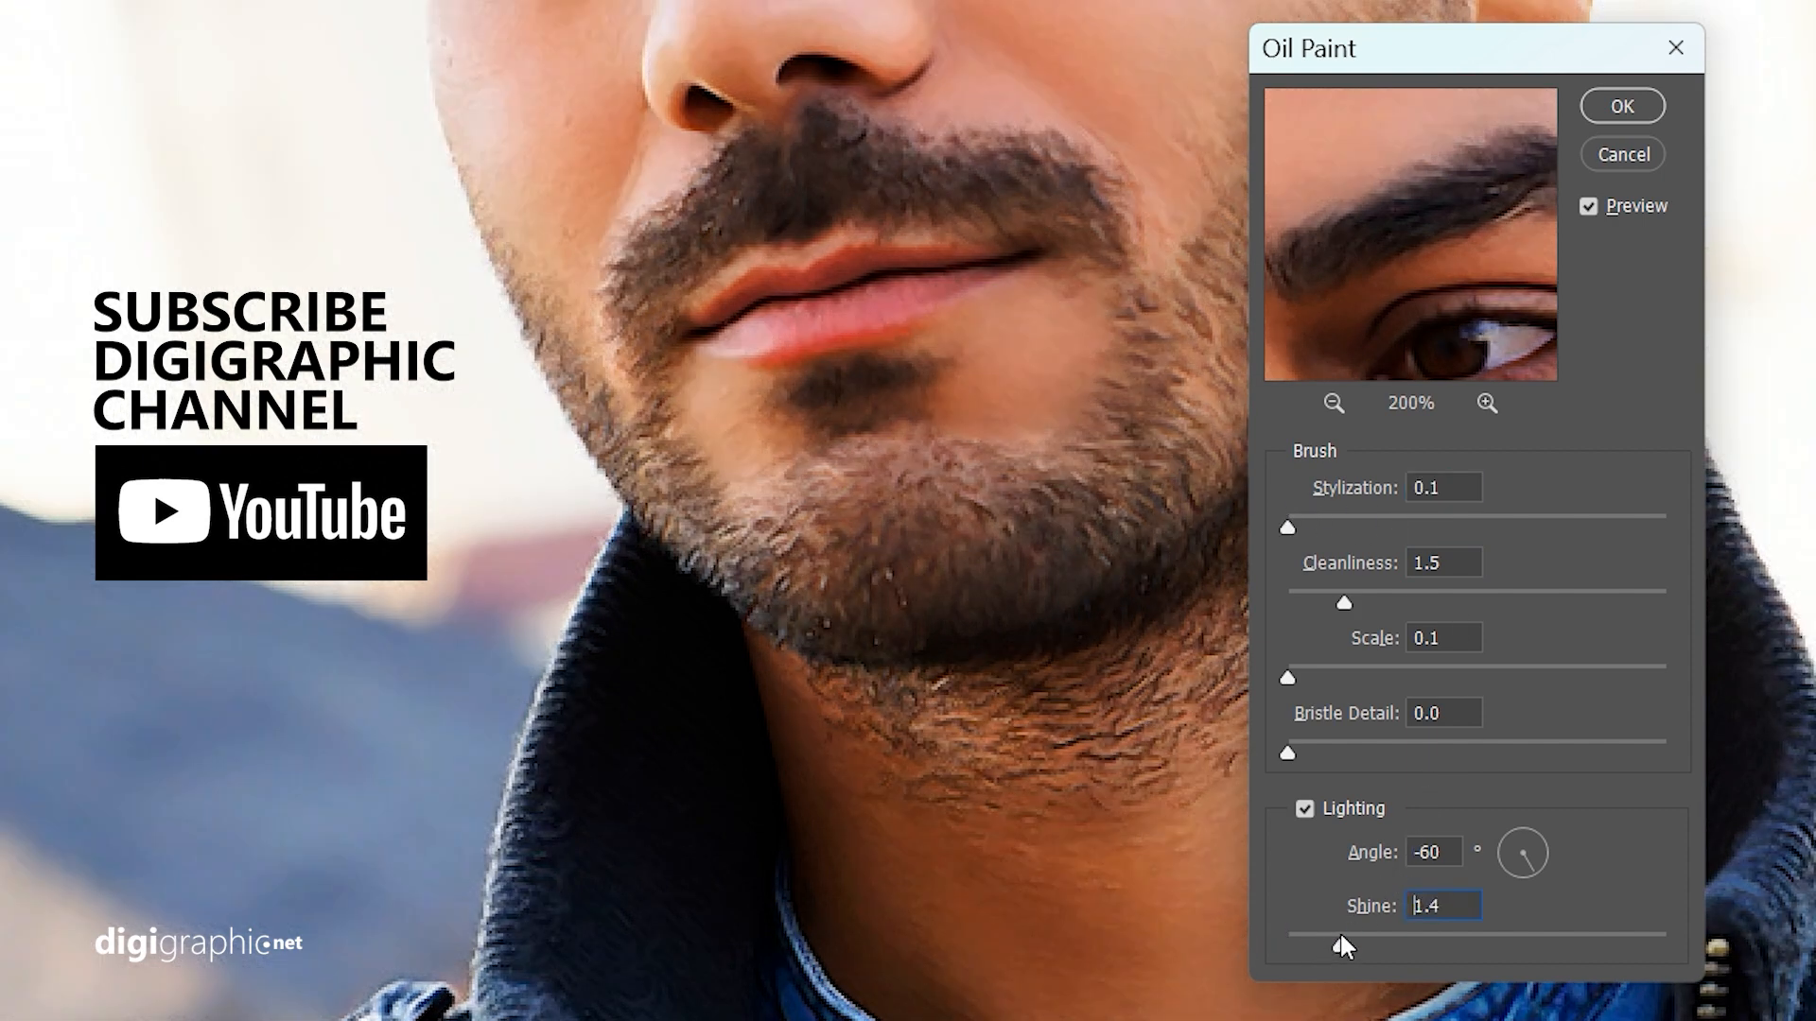
Fine-tune the brush to Stylization 0.6 and Cleanliness 0.9, check the eye in the preview, and apply the Oil Paint filter.
{"action": "left_click", "coordinate": [1325, 526]}
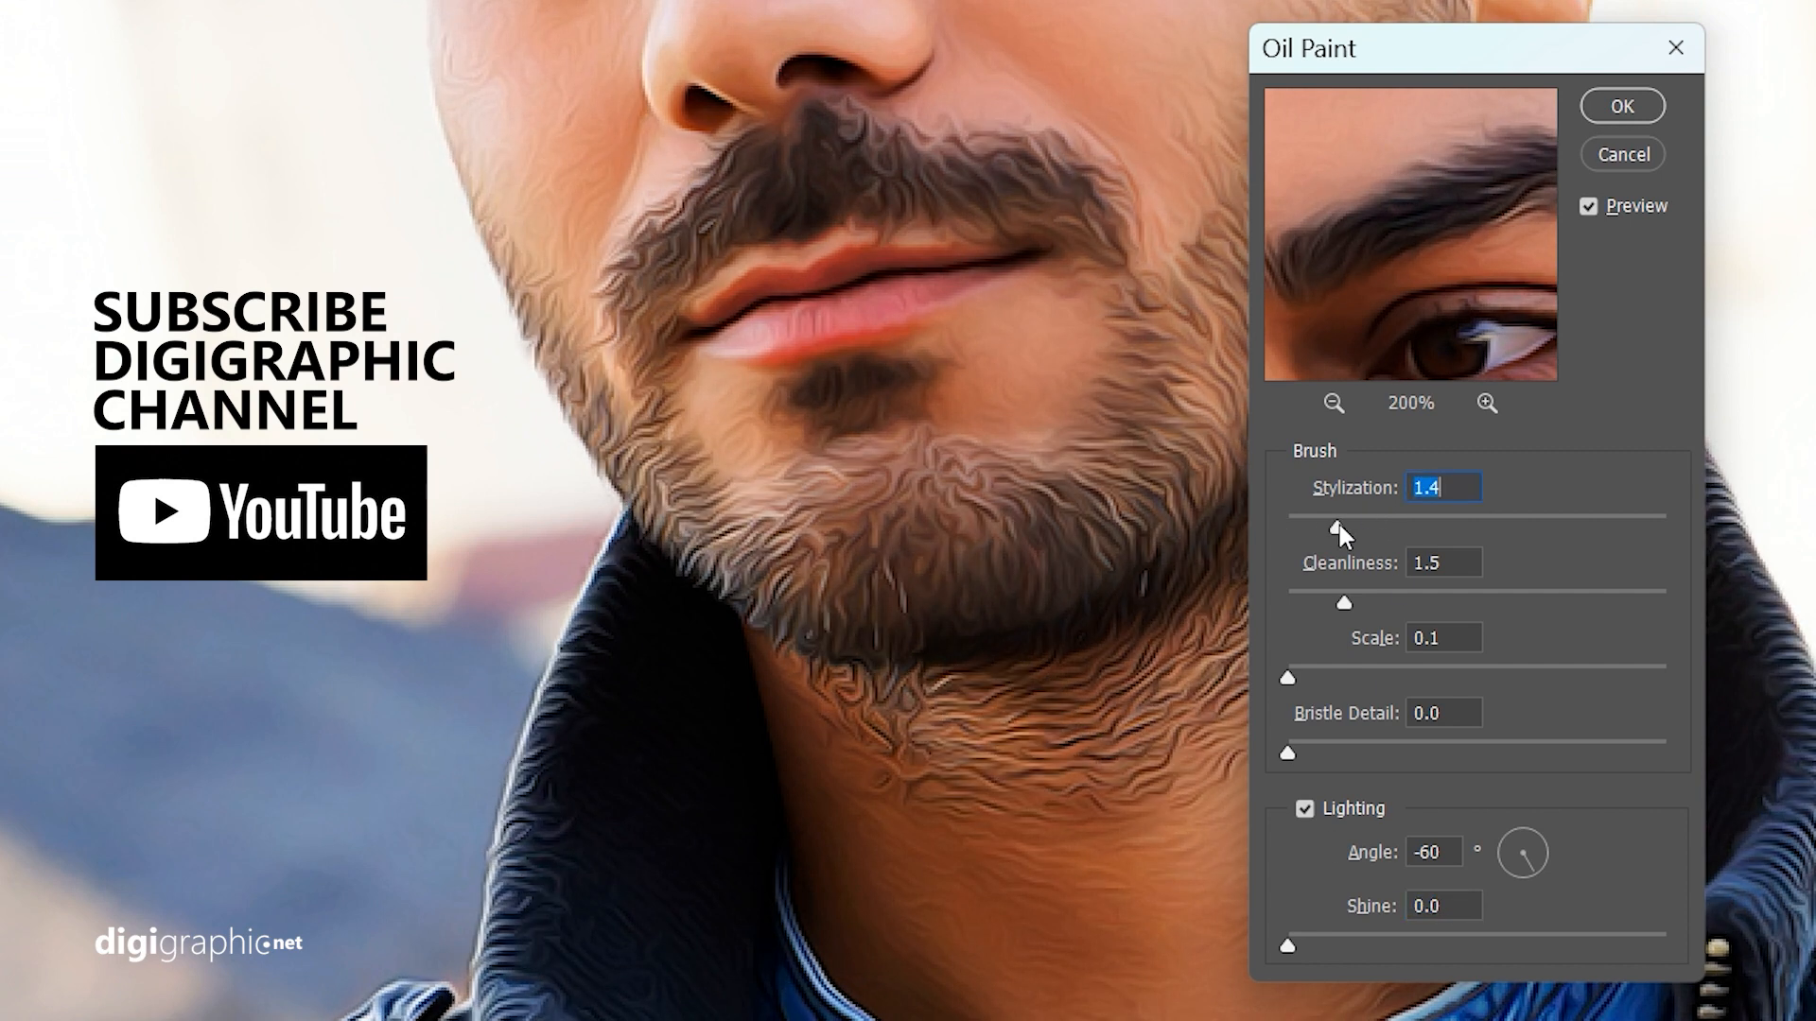
{"action": "left_click_drag", "start_coordinate": [1322, 522], "coordinate": [1314, 526]}
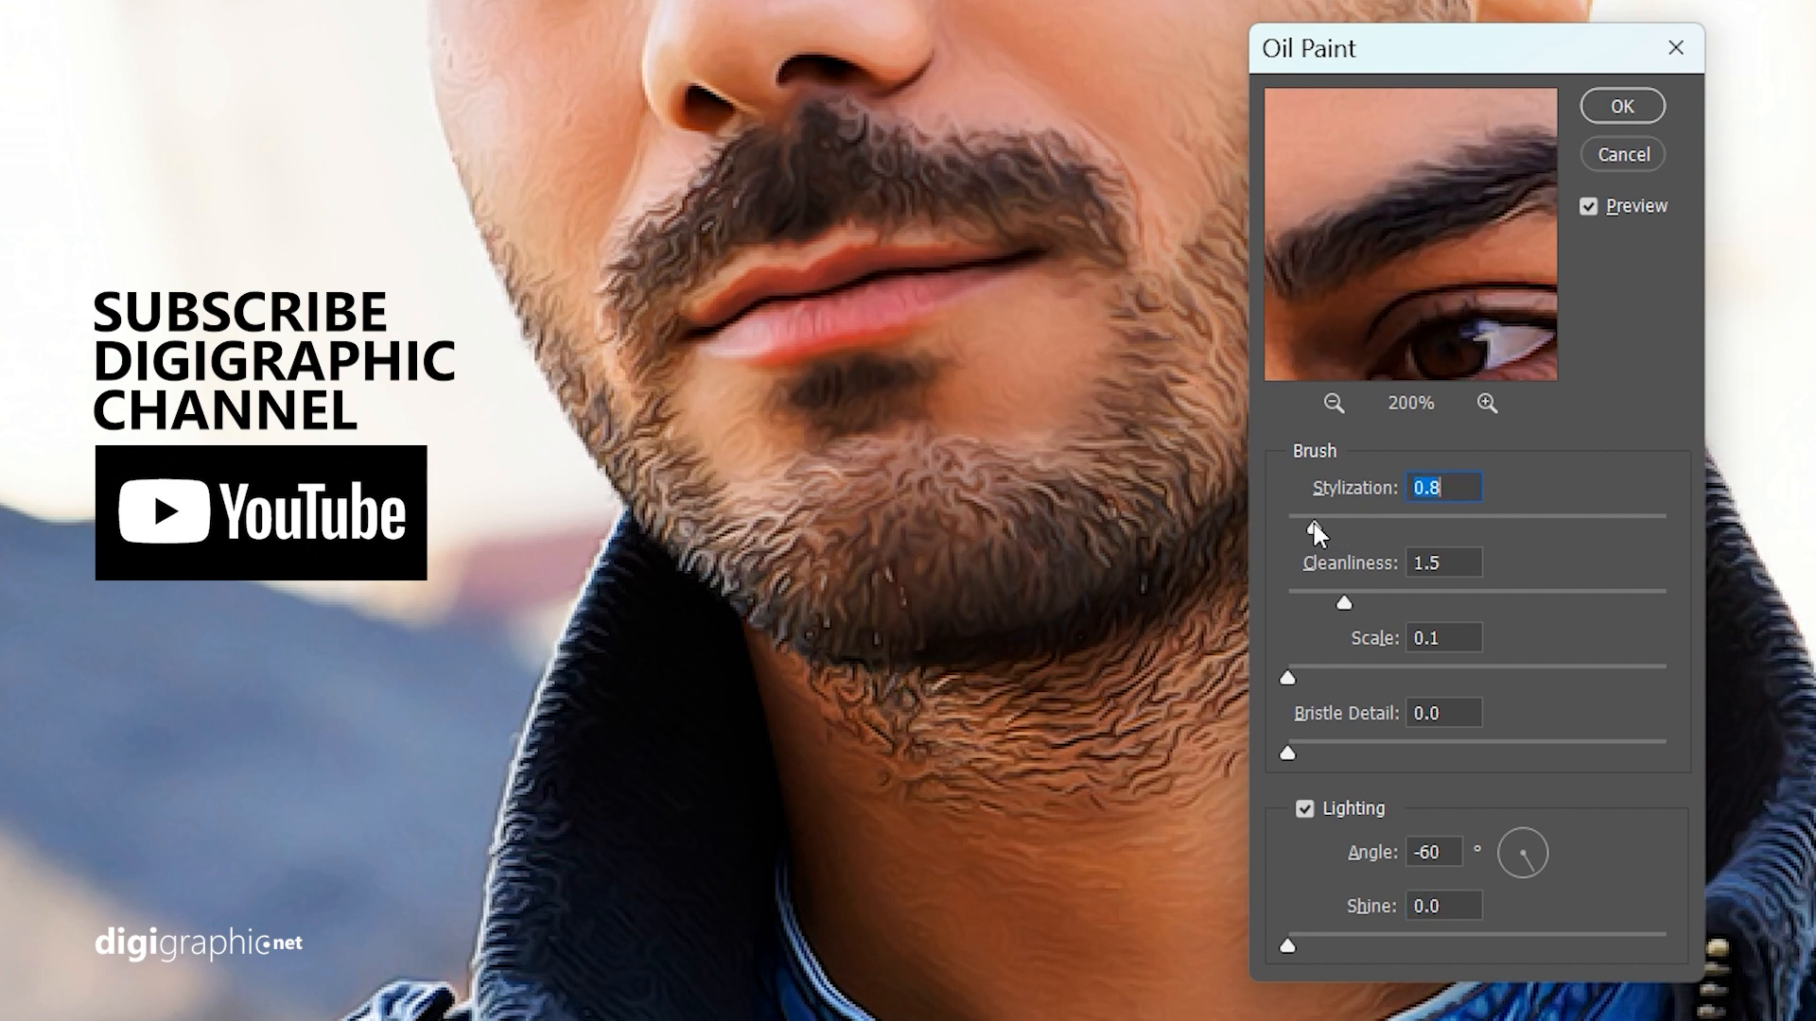
{"action": "left_click", "coordinate": [1320, 600]}
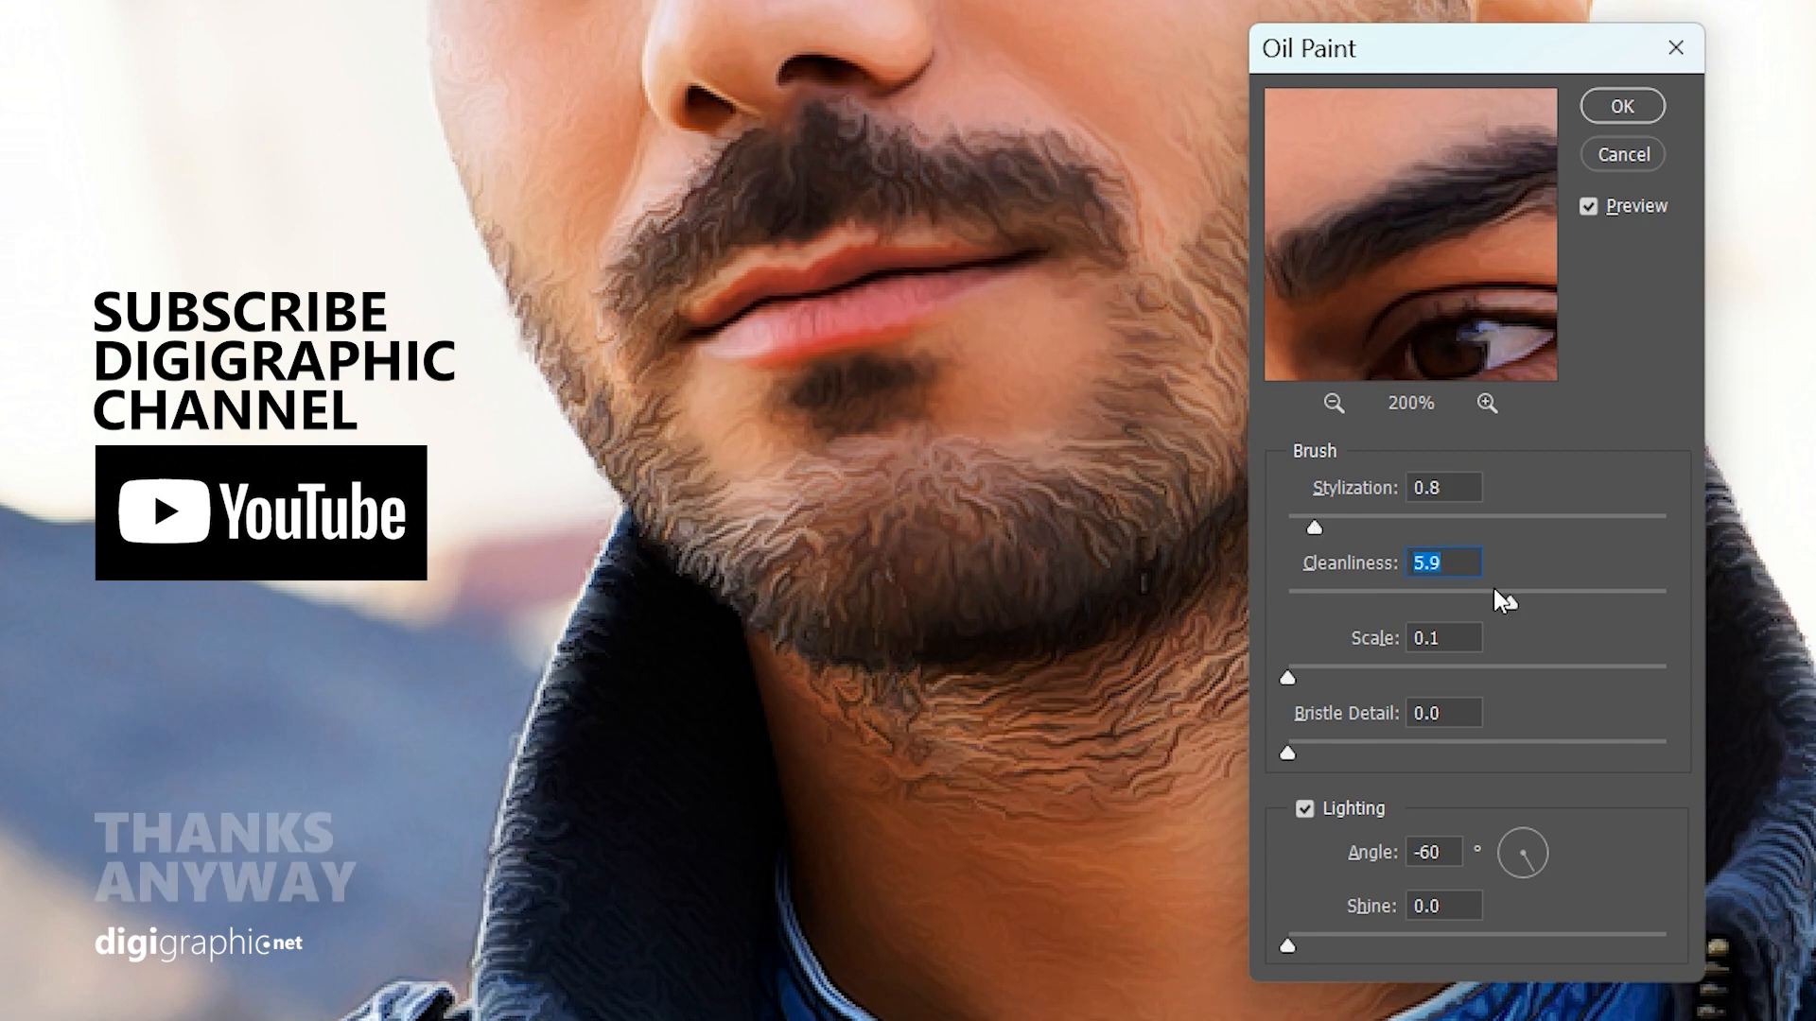
{"action": "mouse_move", "coordinate": [1319, 598]}
{"action": "left_mouse_down"}
{"action": "mouse_move", "coordinate": [1339, 591]}
{"action": "mouse_move", "coordinate": [1321, 598]}
{"action": "left_mouse_up"}
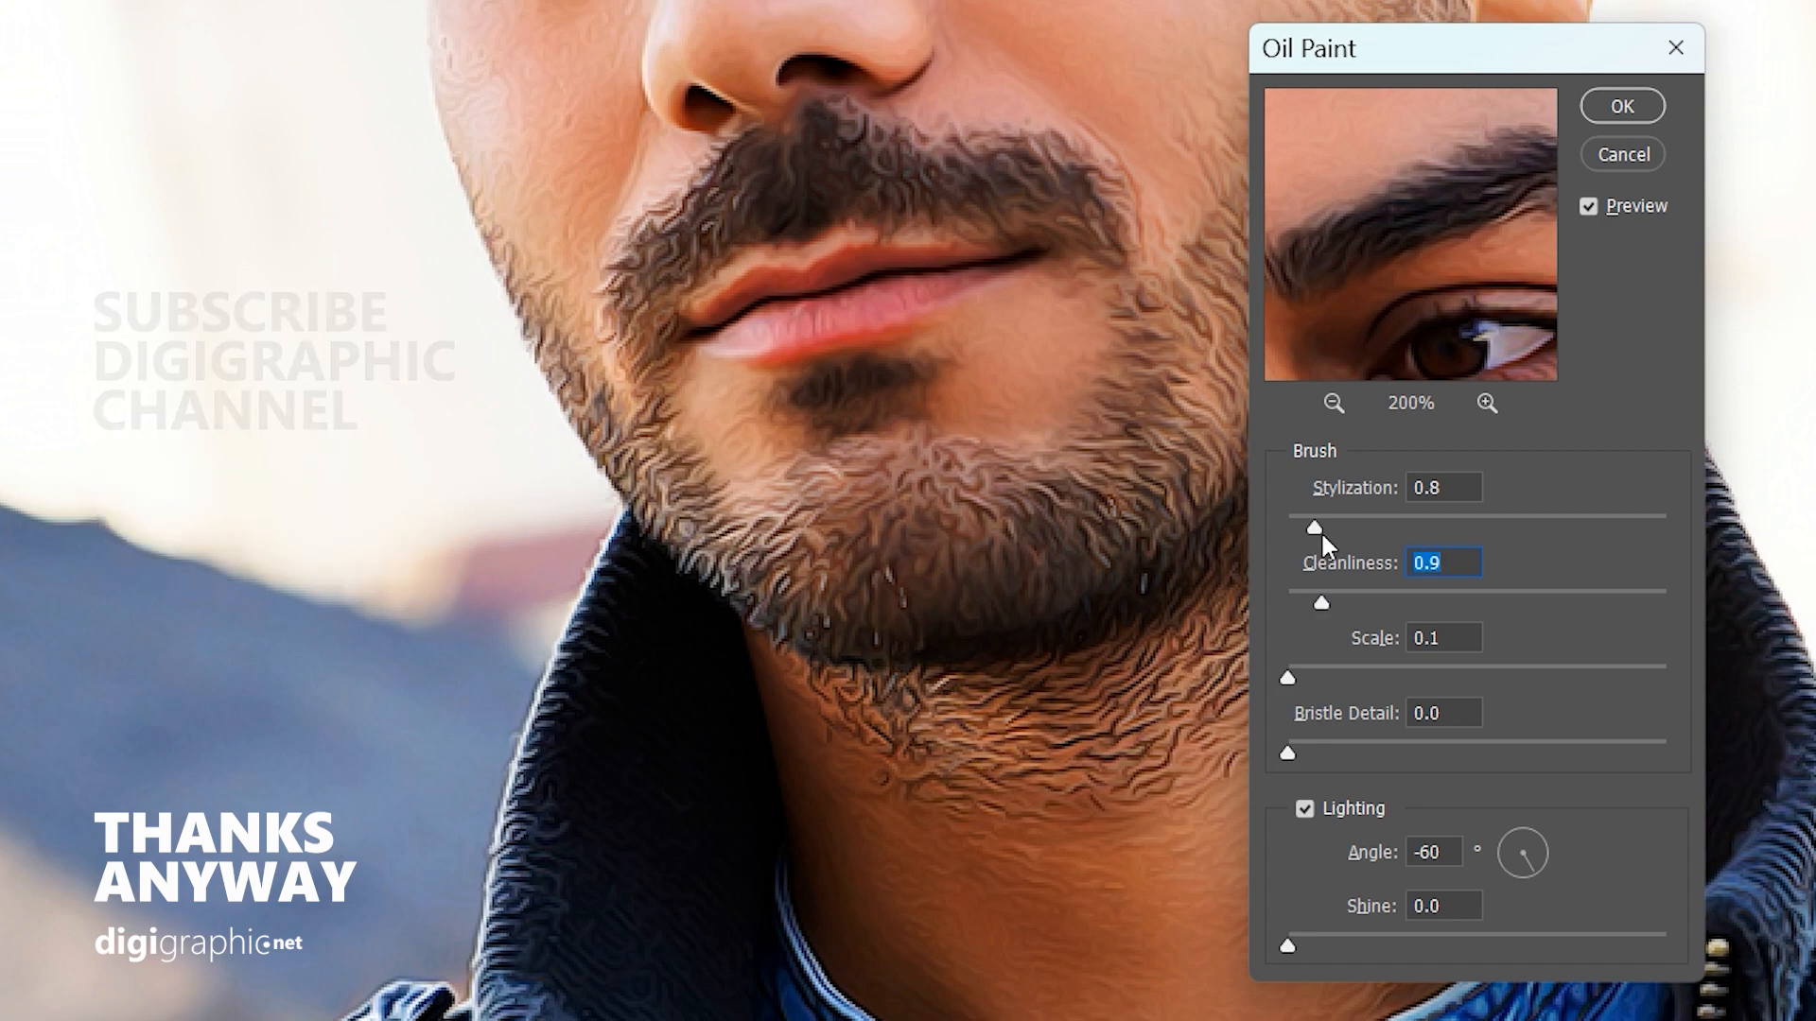
{"action": "left_click_drag", "start_coordinate": [1315, 528], "coordinate": [1307, 527]}
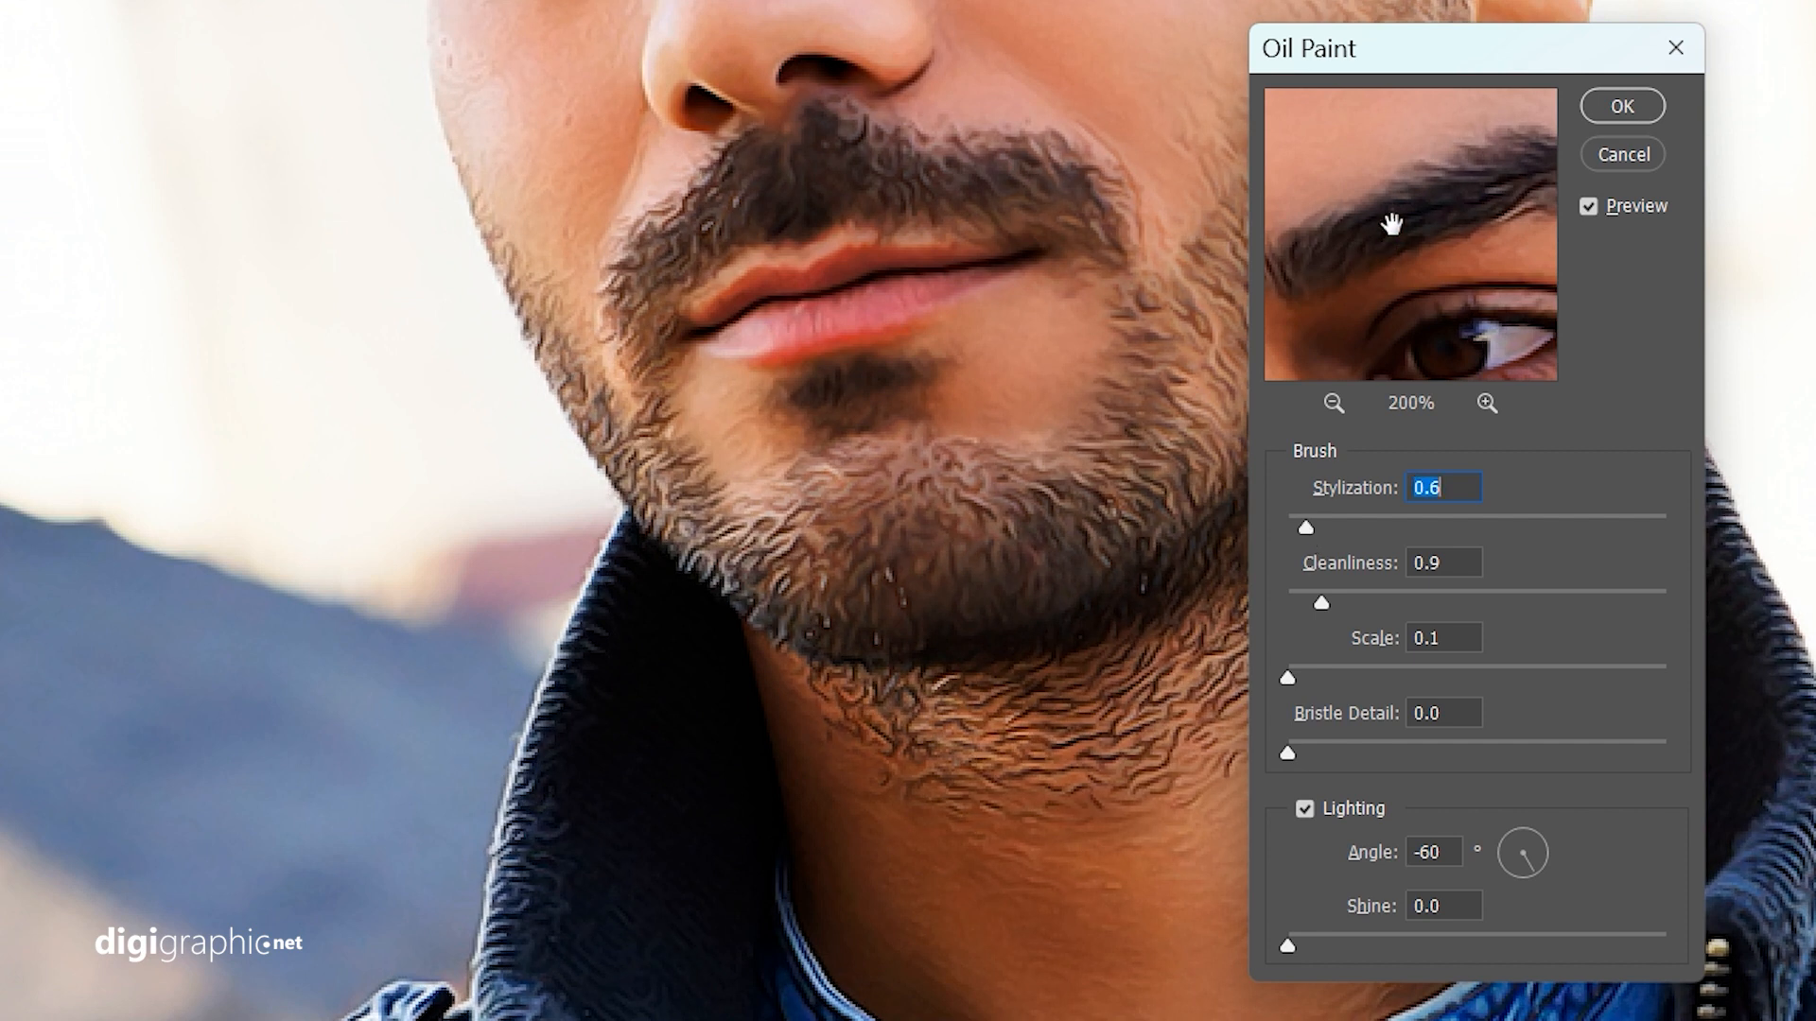
{"action": "mouse_move", "coordinate": [1390, 223]}
{"action": "left_mouse_down"}
{"action": "mouse_move", "coordinate": [1523, 203]}
{"action": "mouse_move", "coordinate": [1371, 89]}
{"action": "mouse_move", "coordinate": [1401, 252]}
{"action": "left_mouse_up"}
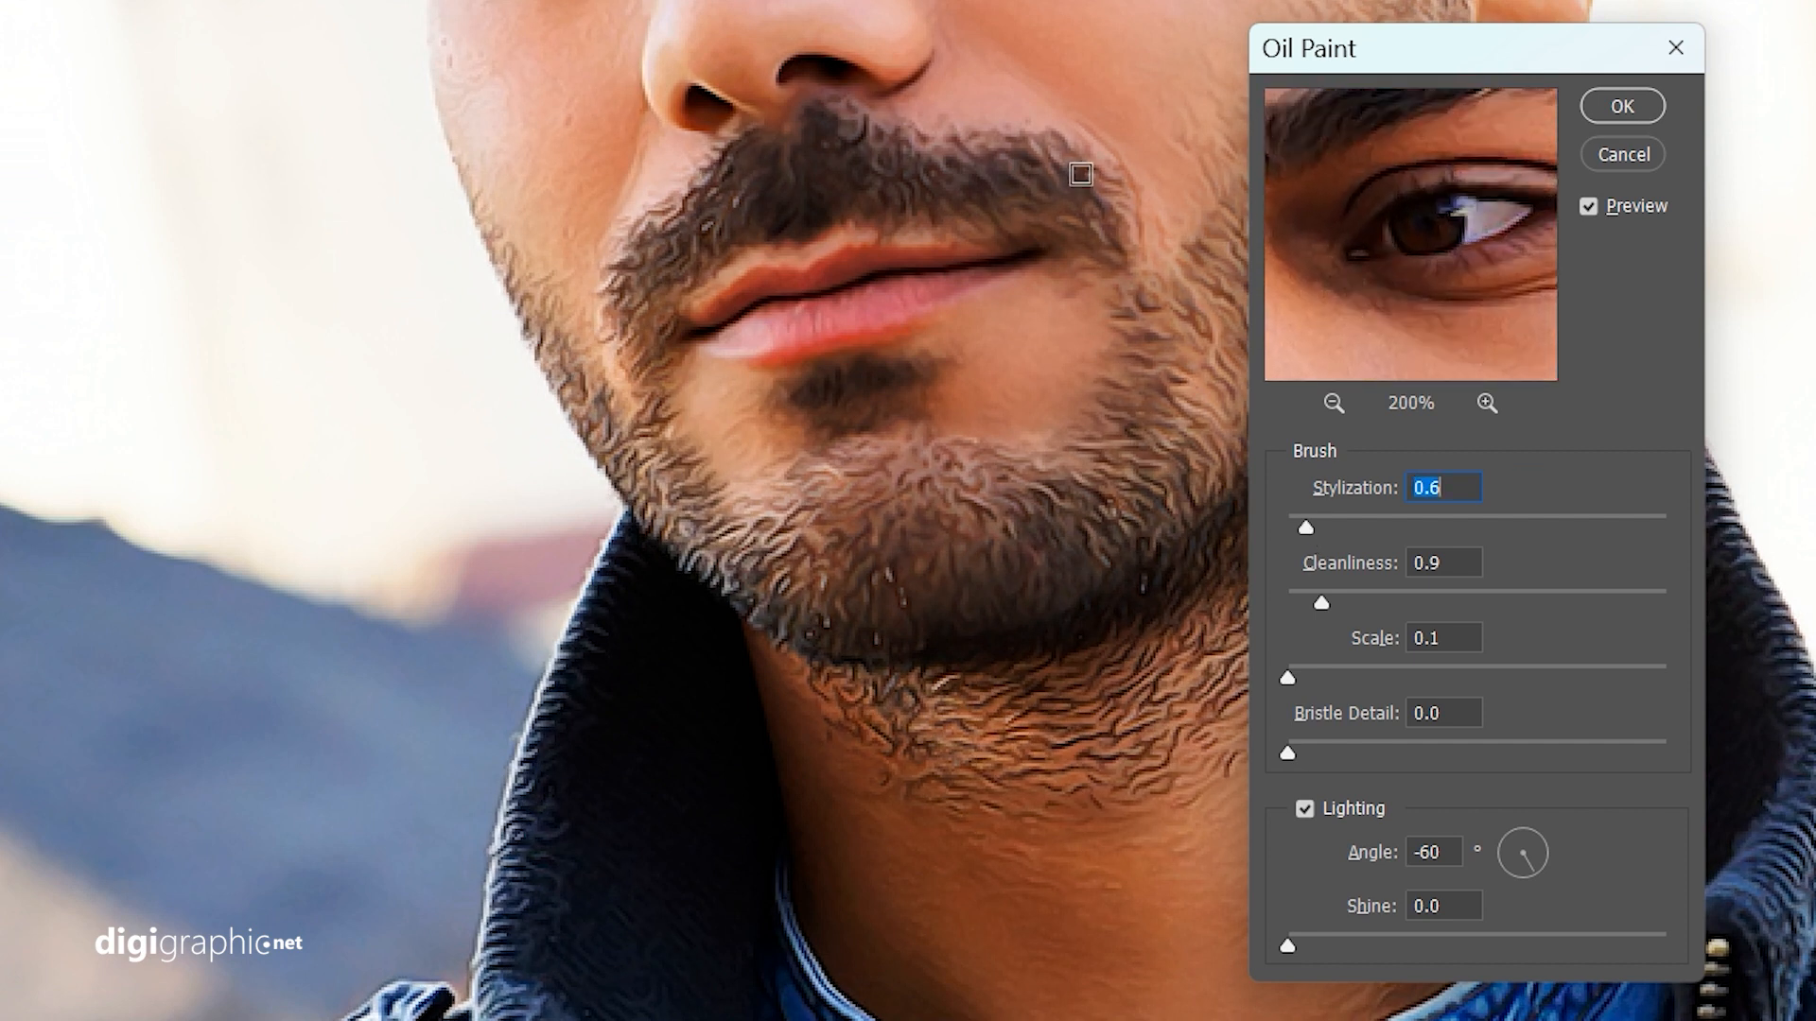
{"action": "key", "text": "ctrl+minus"}
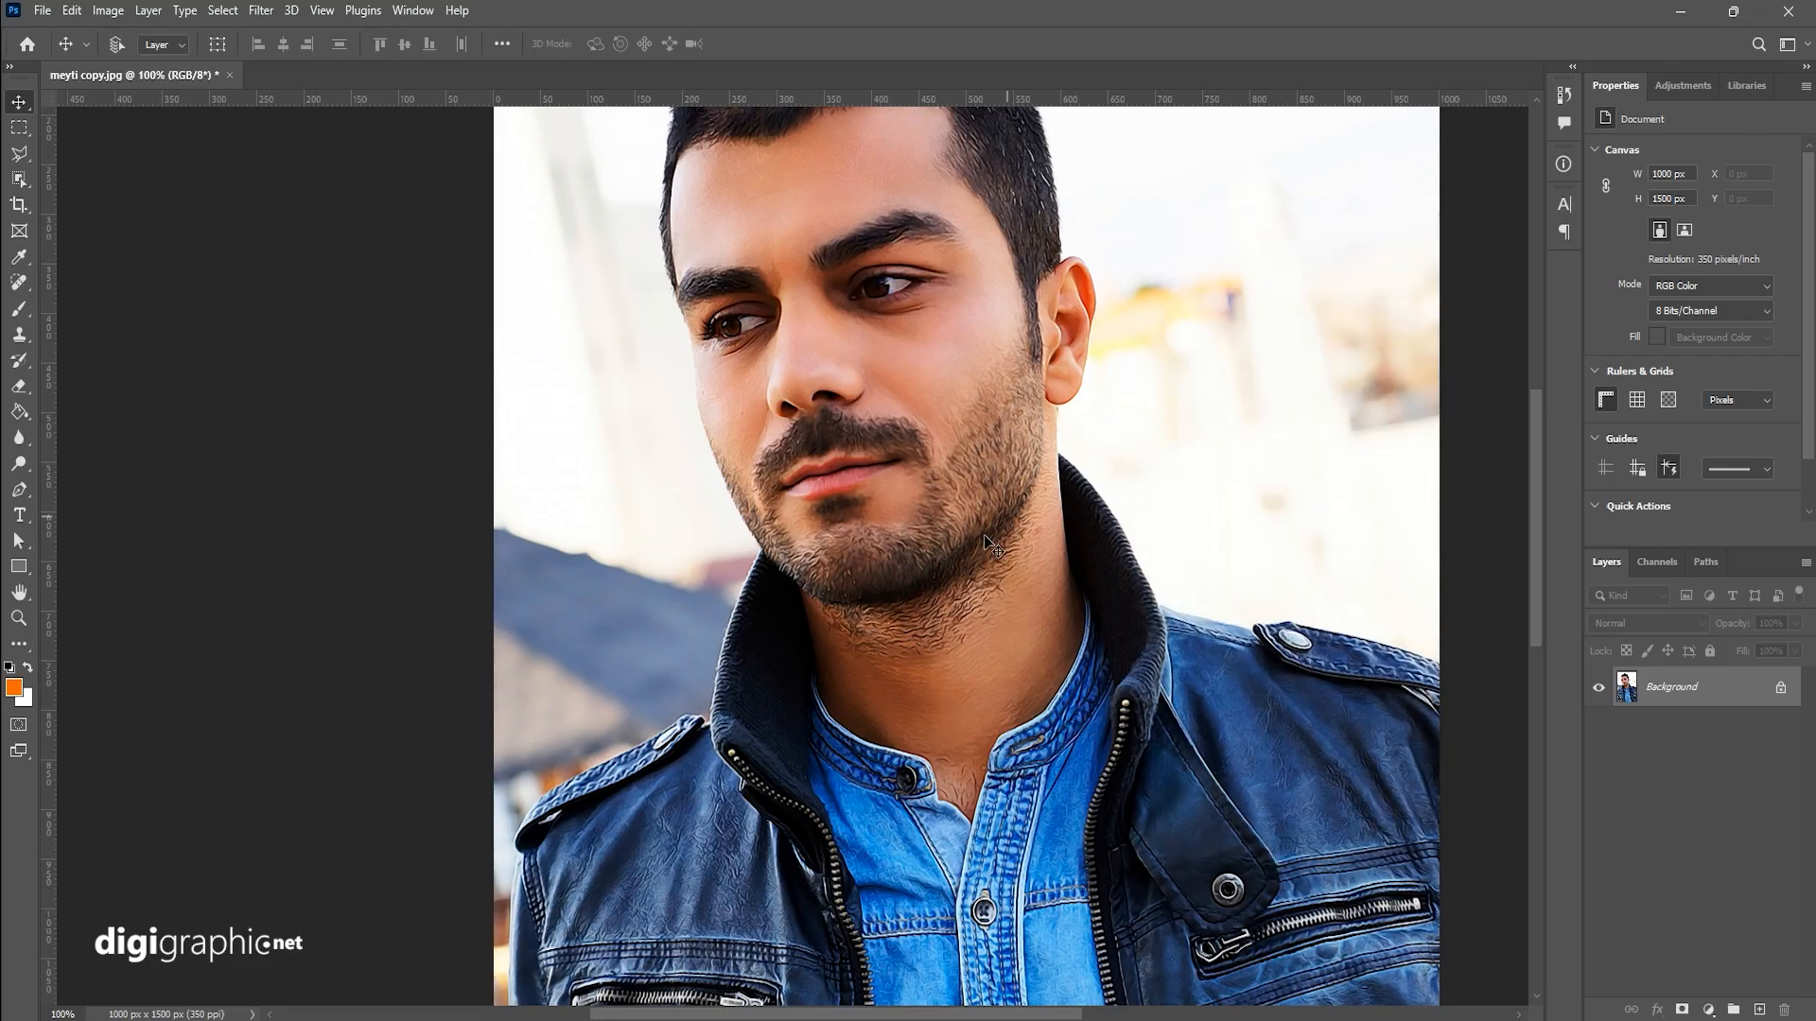
Examine the oil paint texture closely on the hair, face, beard, collar and jacket.
{"action": "scroll", "coordinate": [993, 545], "scroll_direction": "up", "scroll_amount": 4}
{"action": "left_click_drag", "start_coordinate": [837, 576], "coordinate": [882, 801]}
{"action": "scroll", "coordinate": [924, 750], "scroll_direction": "up", "scroll_amount": 5}
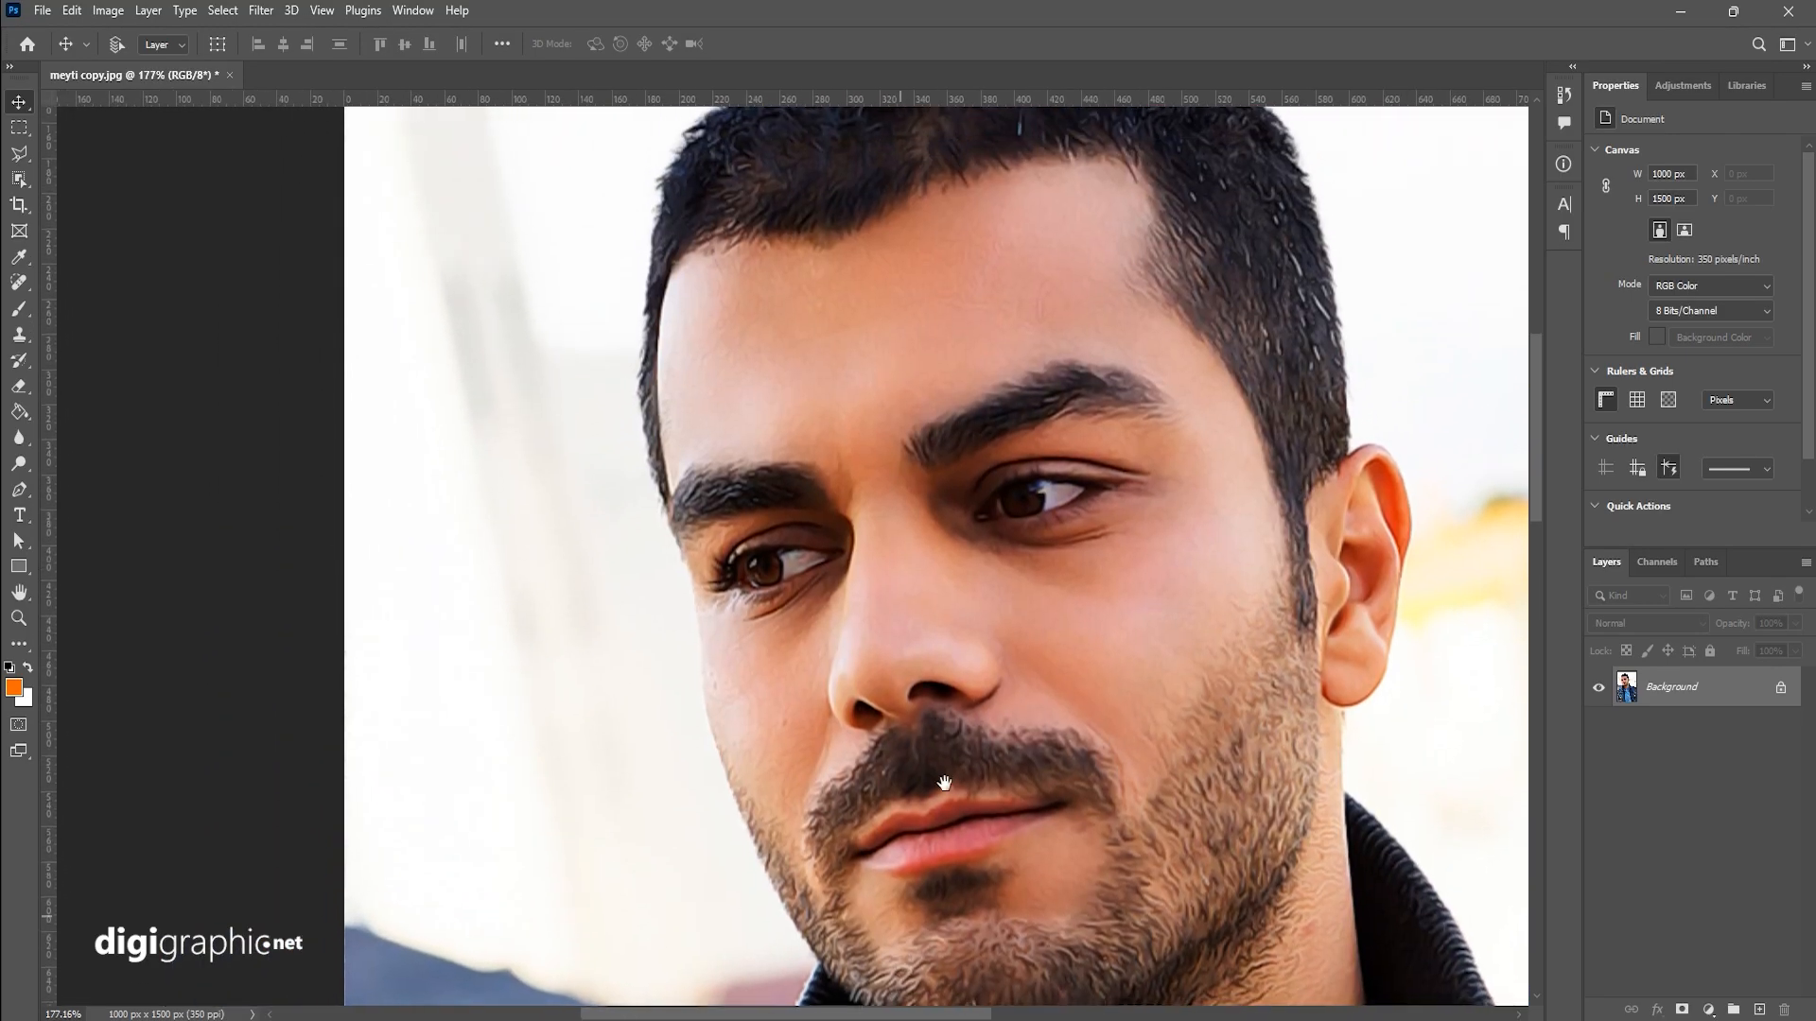
{"action": "scroll", "coordinate": [895, 637], "scroll_direction": "up", "scroll_amount": 2}
{"action": "scroll", "coordinate": [874, 571], "scroll_direction": "up", "scroll_amount": 5}
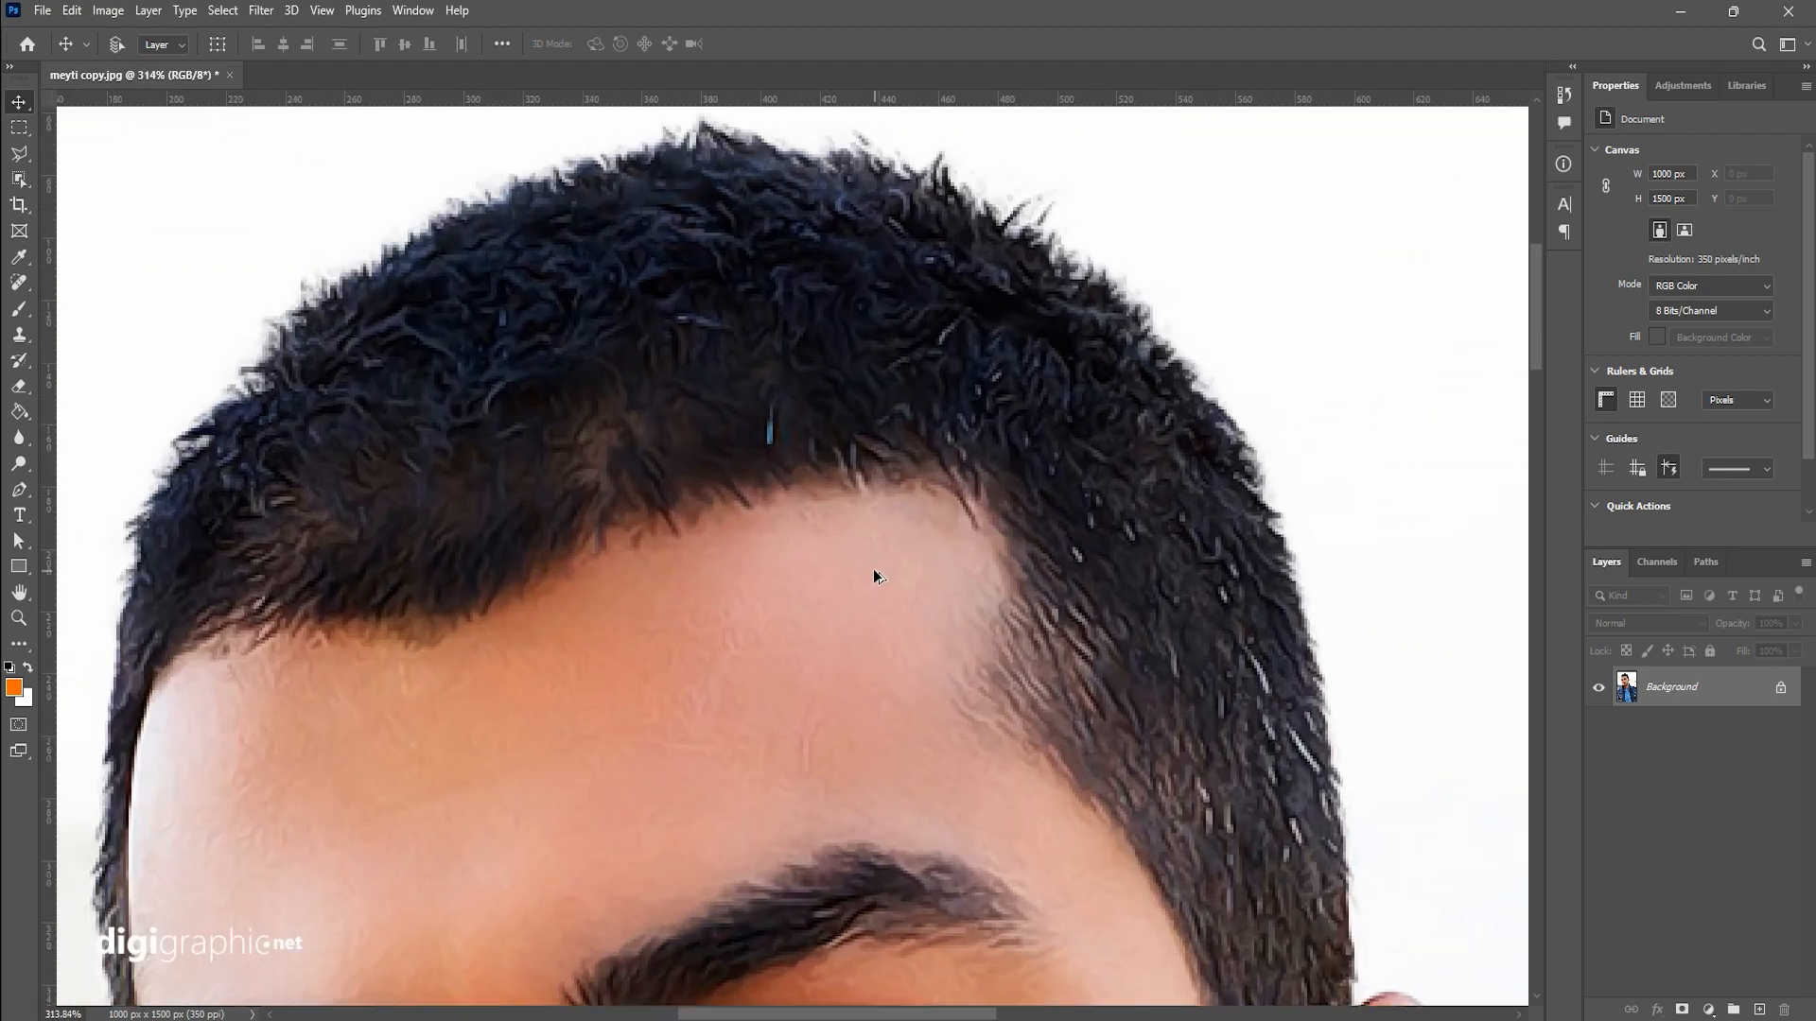
{"action": "left_click_drag", "start_coordinate": [1026, 713], "coordinate": [1123, 231]}
{"action": "left_click_drag", "start_coordinate": [1353, 580], "coordinate": [949, 218]}
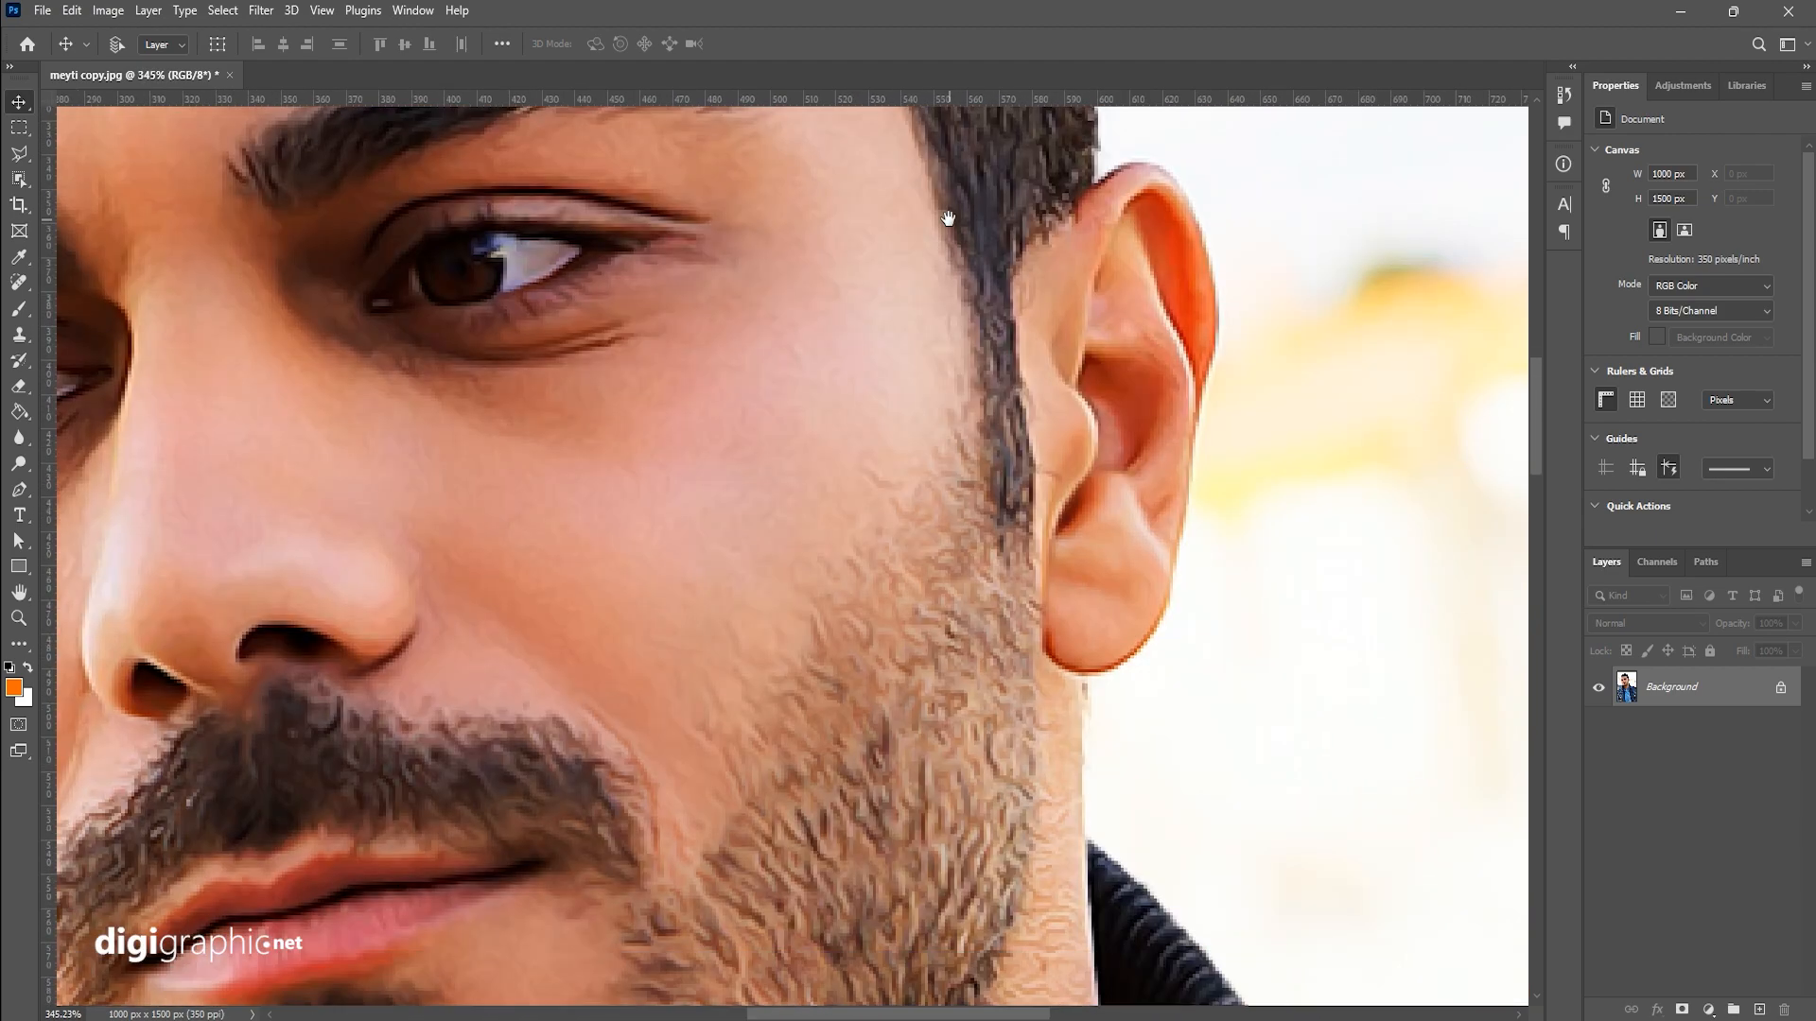
{"action": "left_click_drag", "start_coordinate": [1159, 491], "coordinate": [1003, 104]}
{"action": "left_click_drag", "start_coordinate": [1211, 652], "coordinate": [971, 258]}
{"action": "scroll", "coordinate": [1209, 501], "scroll_direction": "down", "scroll_amount": 6}
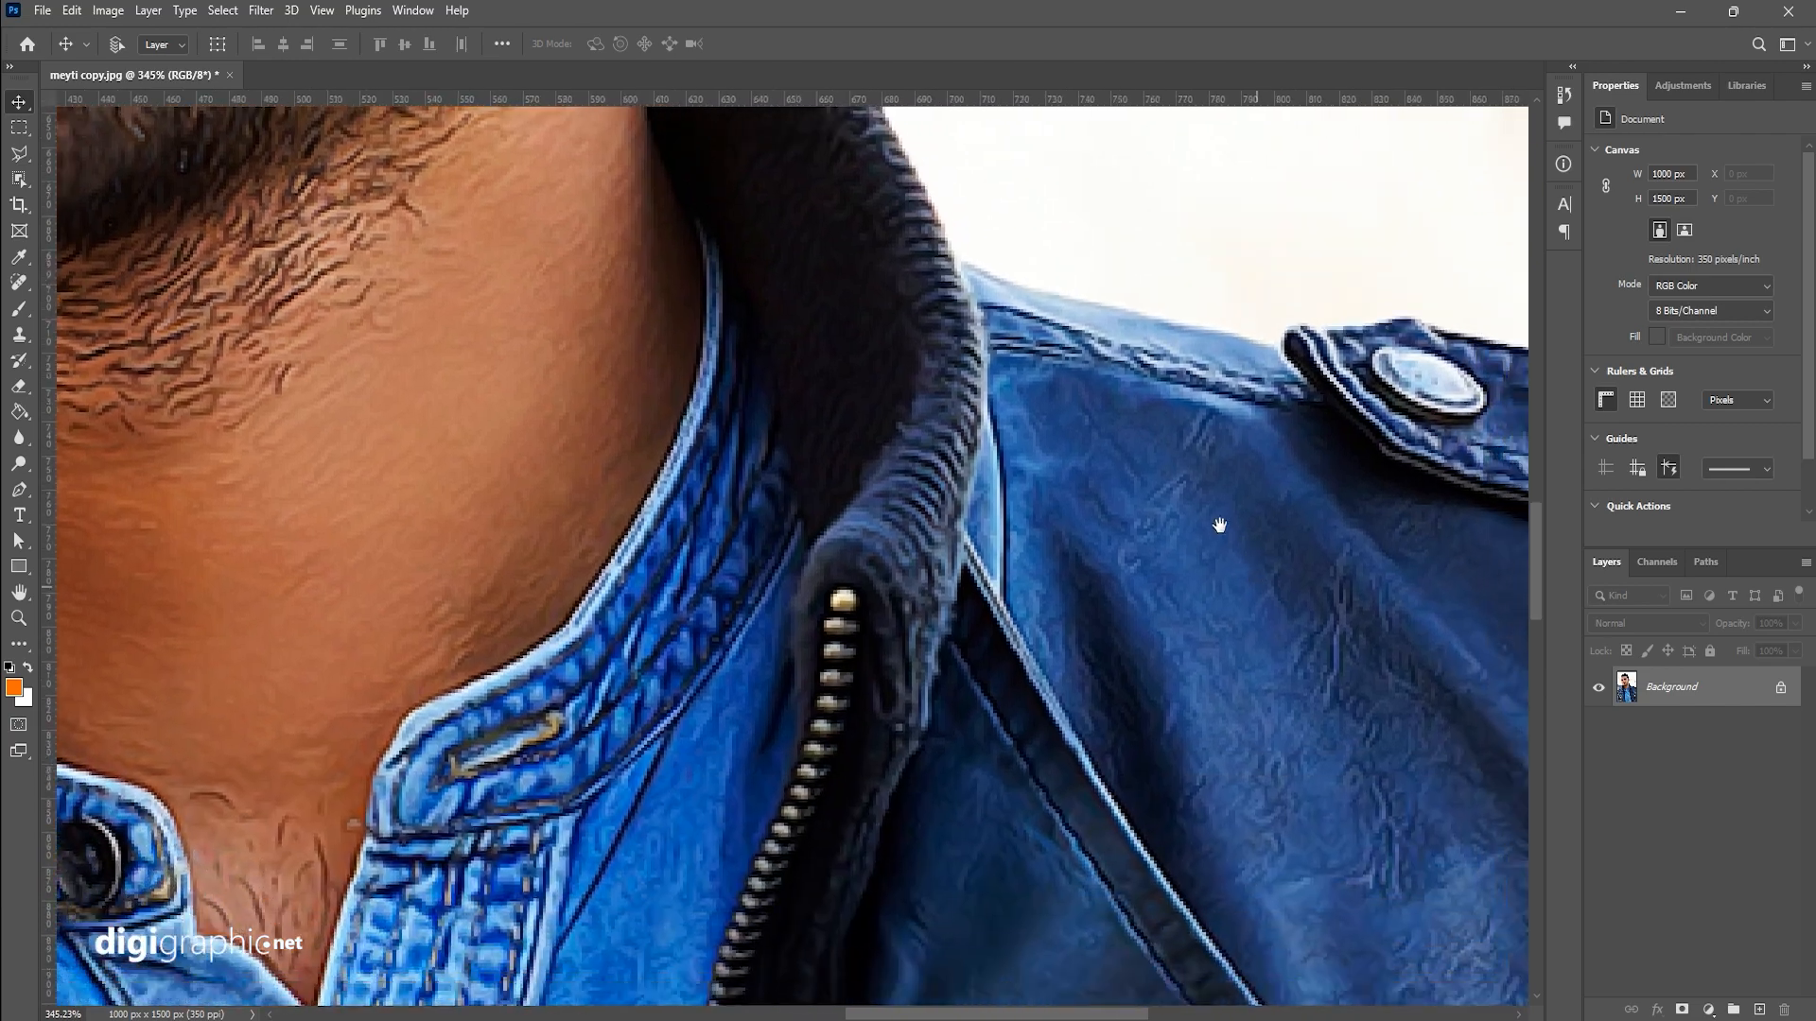
{"action": "scroll", "coordinate": [1203, 497], "scroll_direction": "down", "scroll_amount": 3}
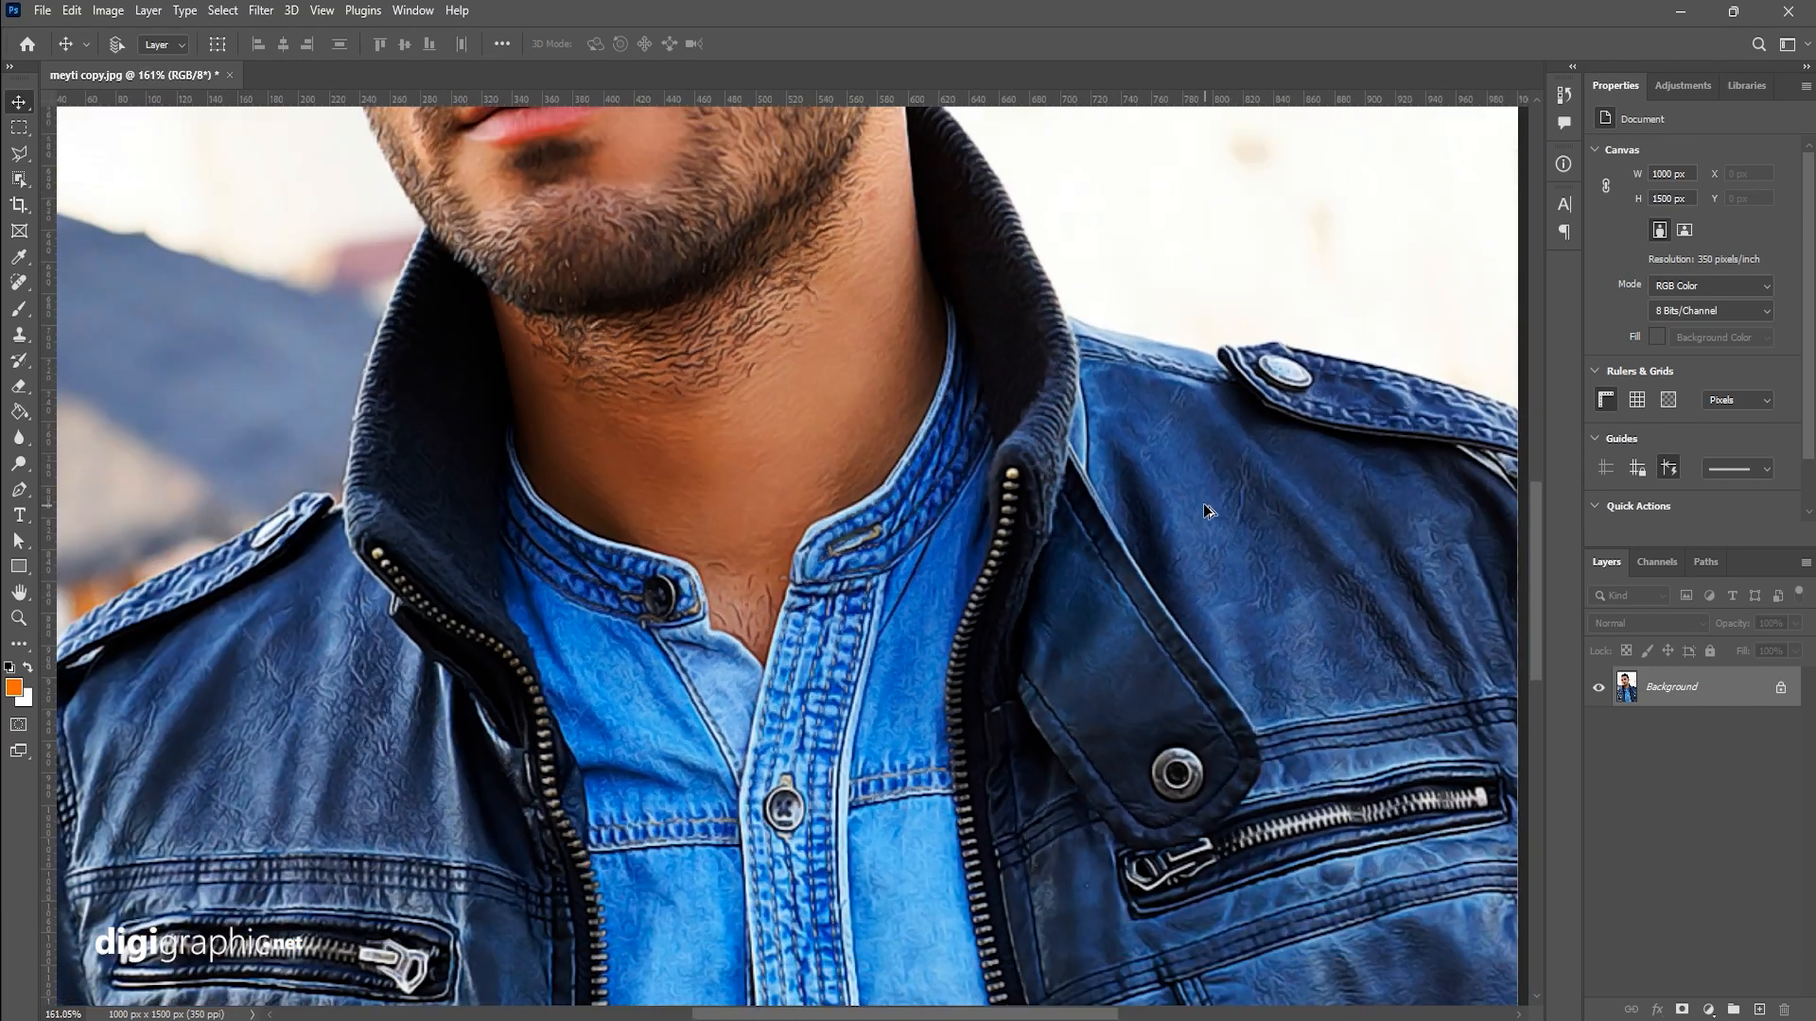
{"action": "left_click_drag", "start_coordinate": [1211, 842], "coordinate": [1216, 487]}
{"action": "scroll", "coordinate": [1209, 496], "scroll_direction": "down", "scroll_amount": 5}
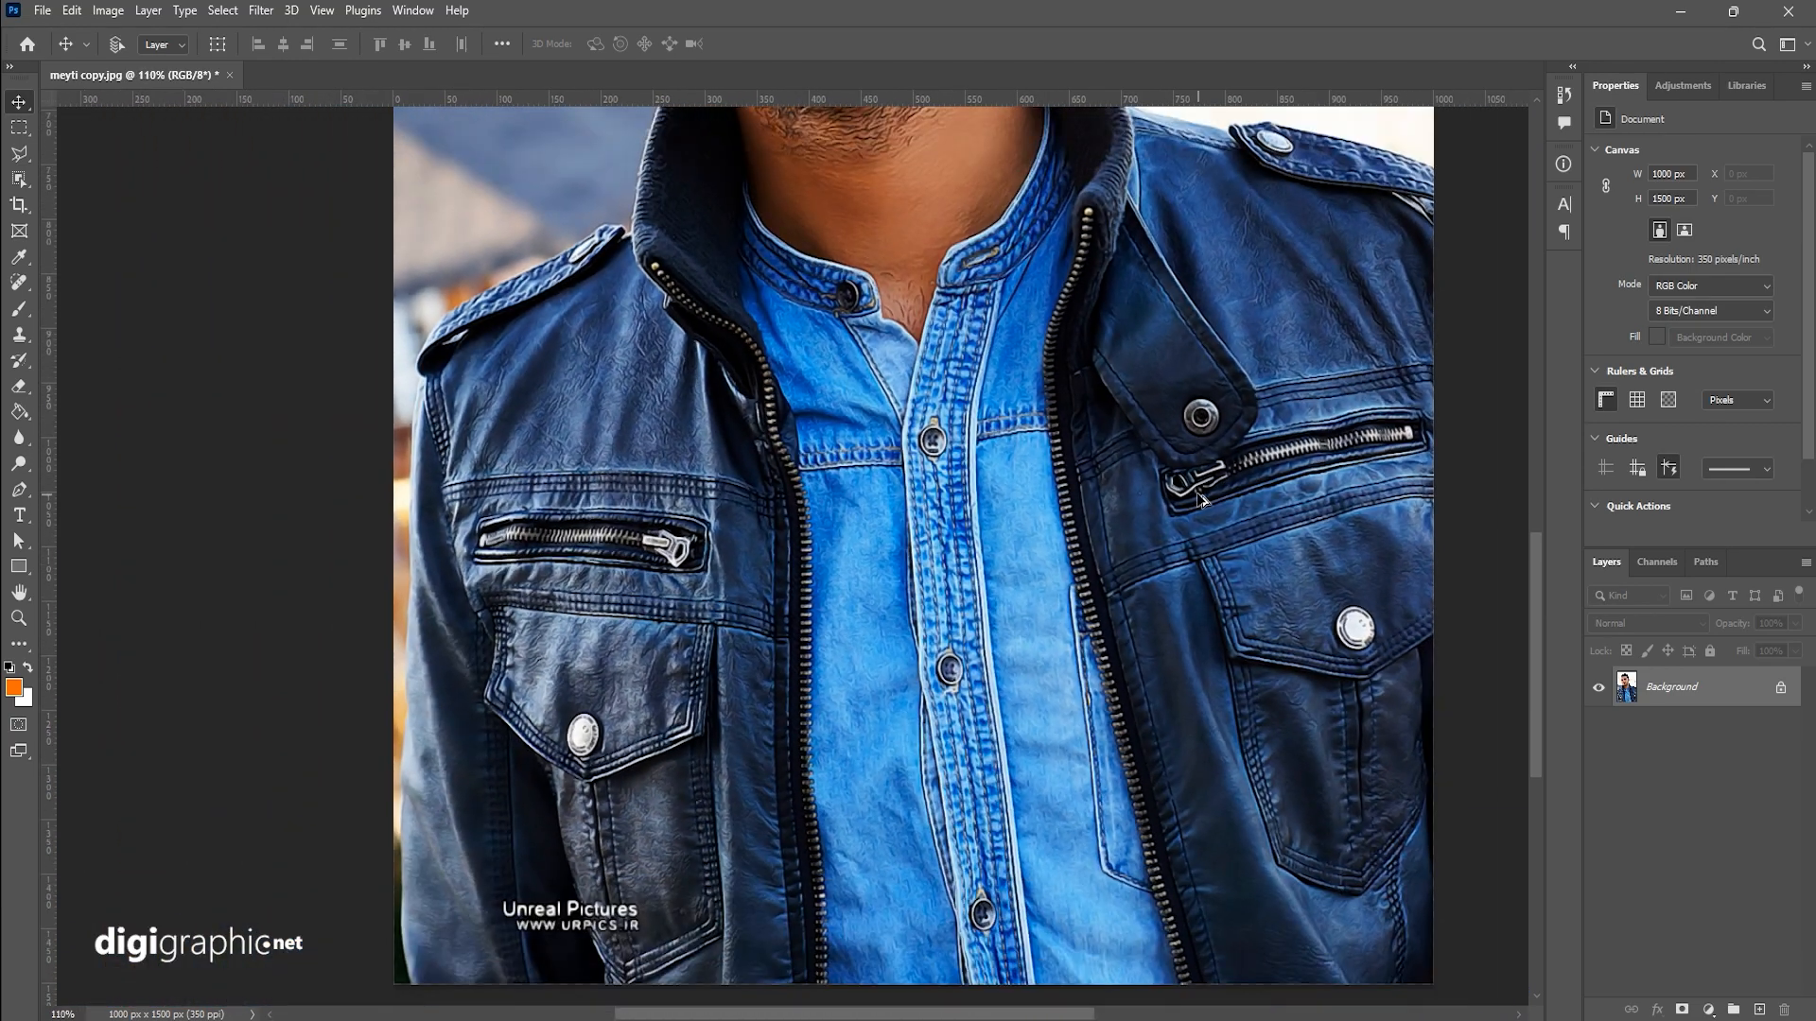
{"action": "left_click_drag", "start_coordinate": [1114, 291], "coordinate": [1088, 705]}
{"action": "scroll", "coordinate": [1006, 591], "scroll_direction": "down", "scroll_amount": 2}
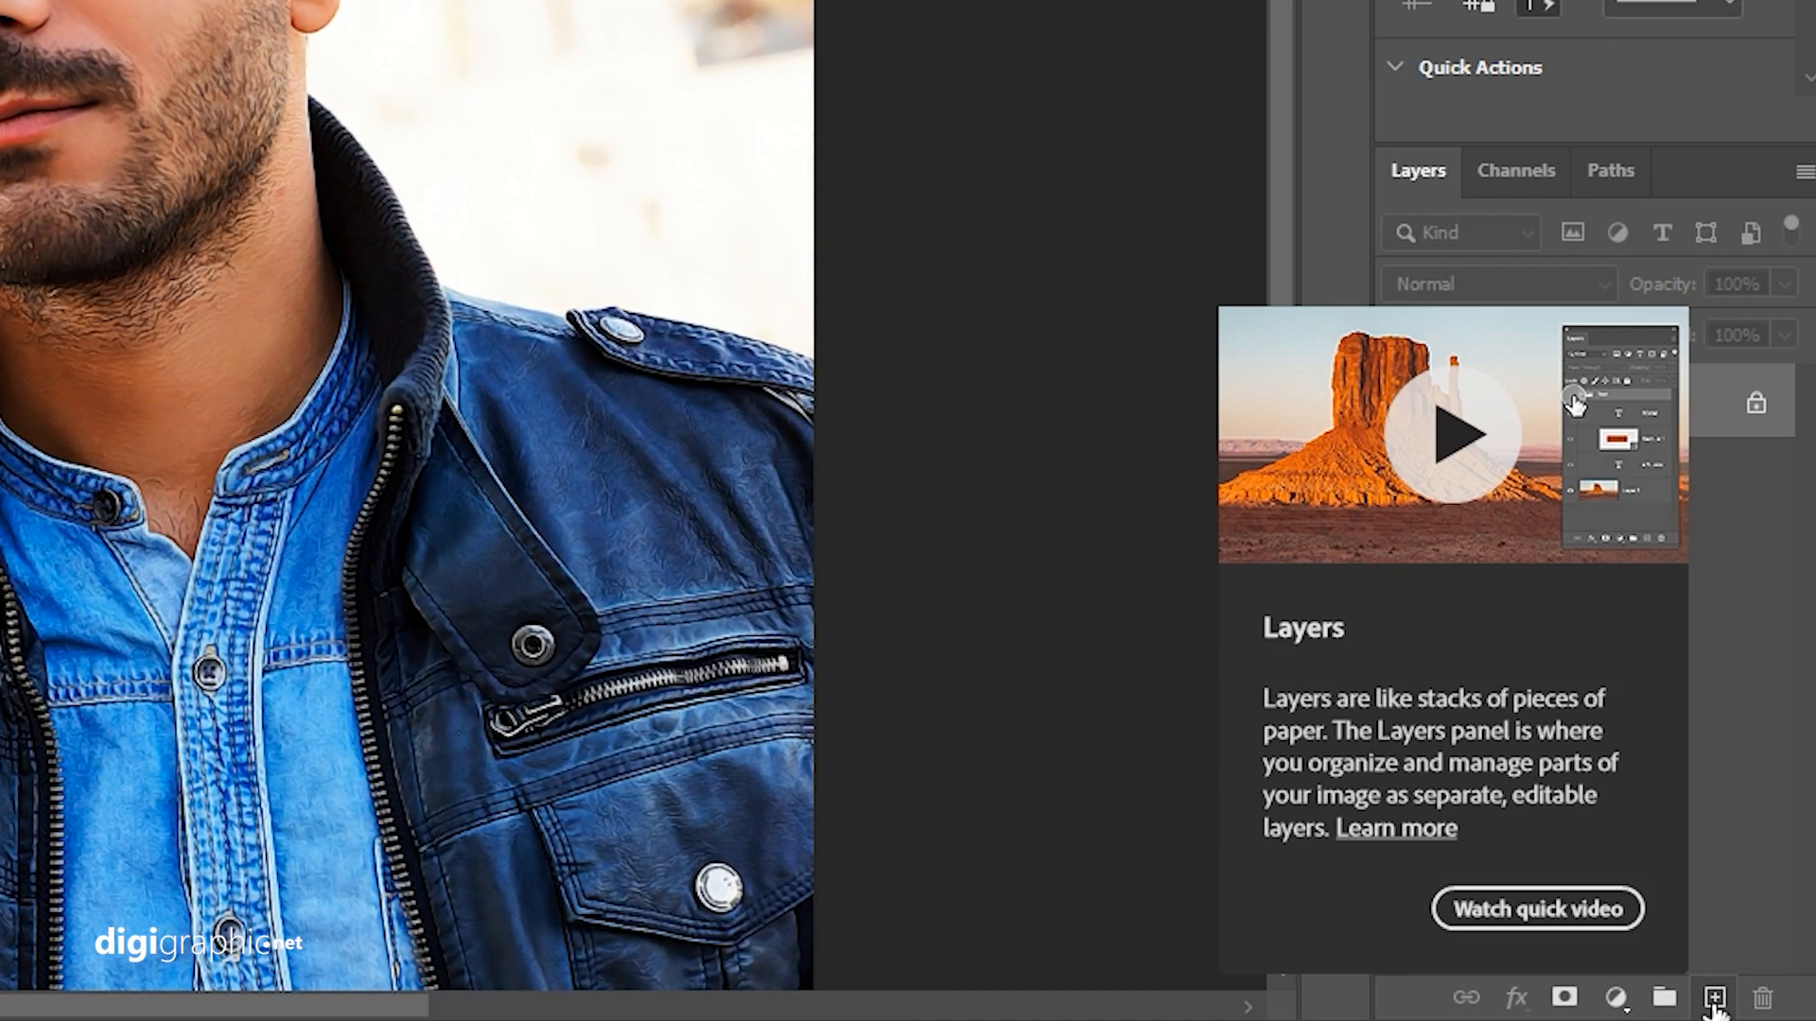
Add a new empty layer above the background and make white the foreground colour.
{"action": "left_click", "coordinate": [1714, 998]}
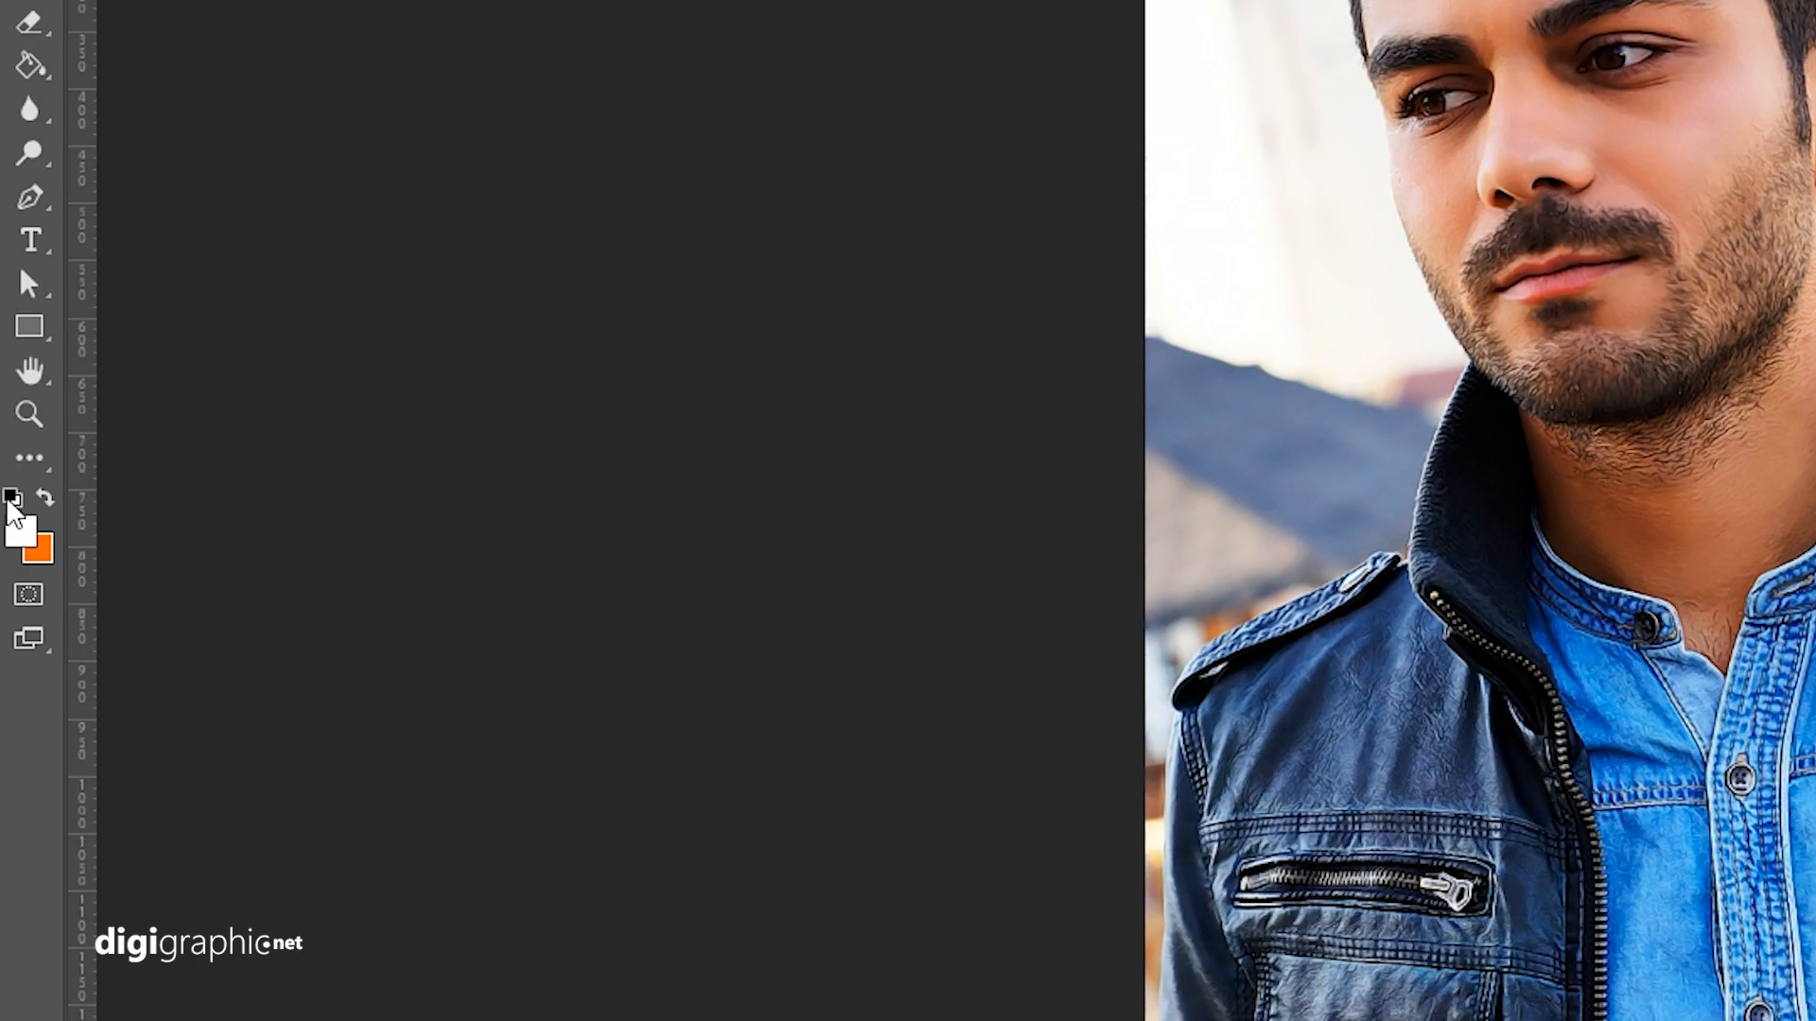
{"action": "left_click", "coordinate": [12, 497]}
{"action": "left_click", "coordinate": [44, 497]}
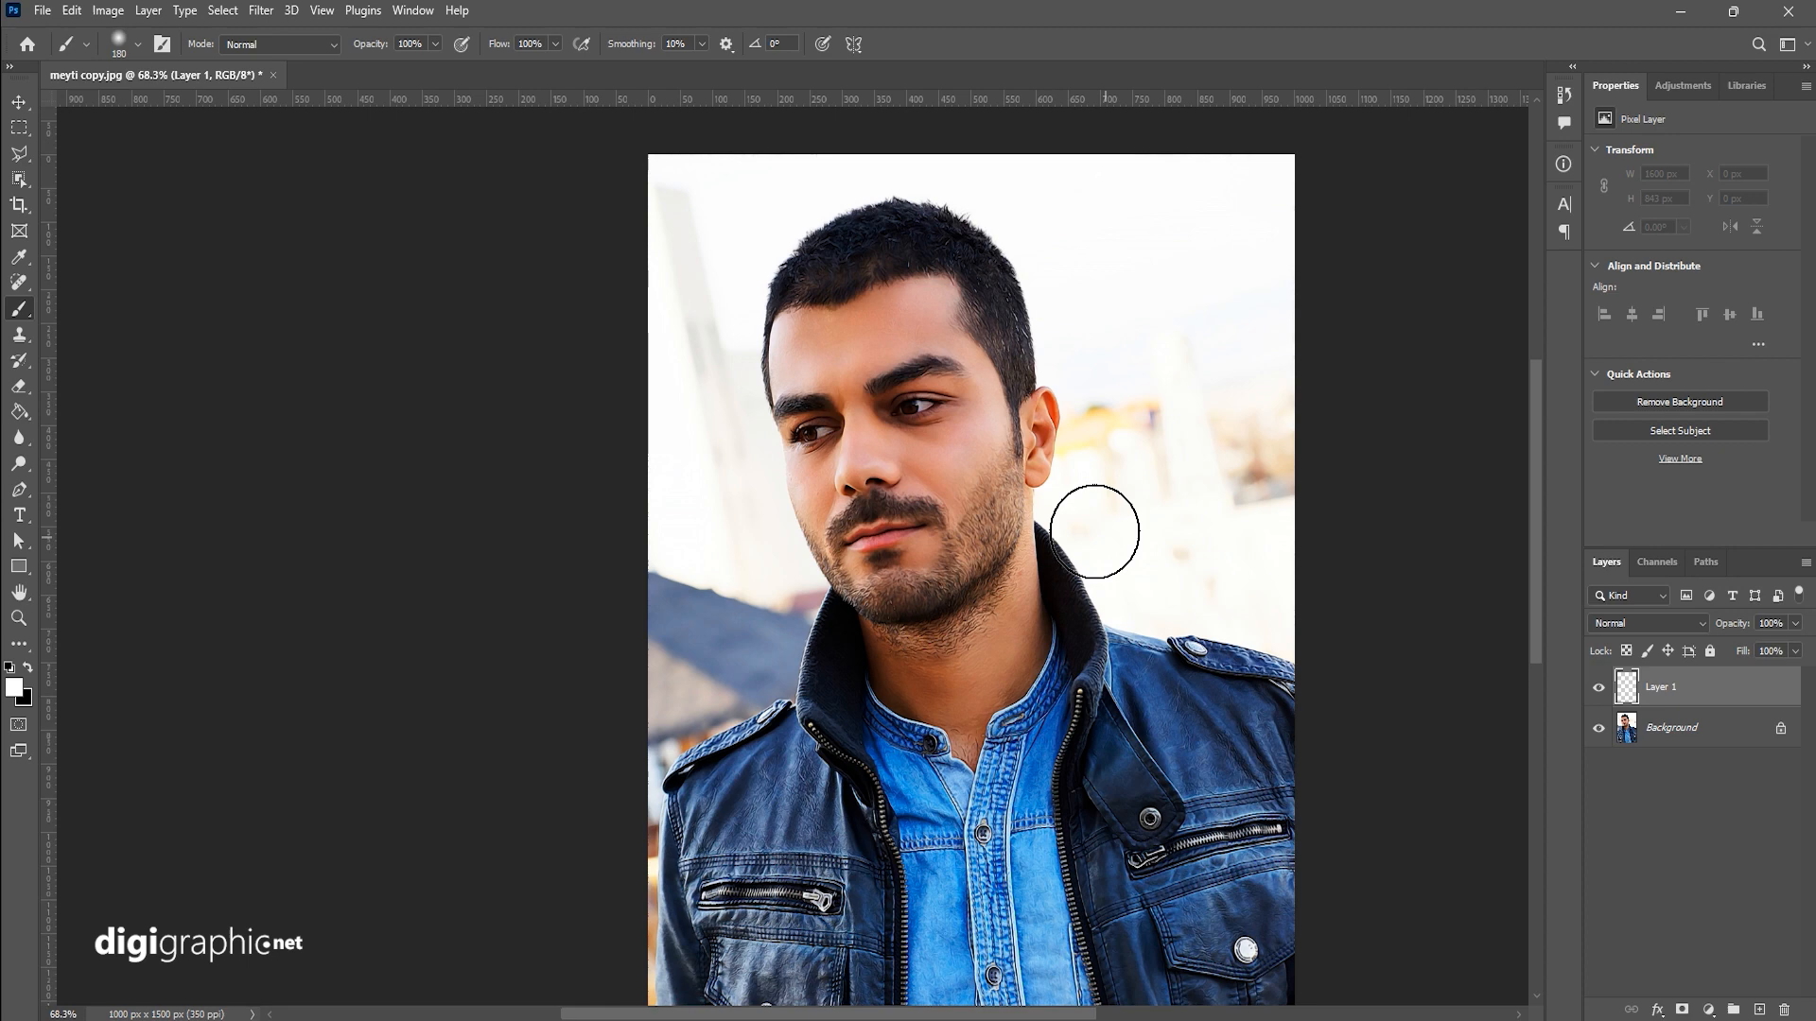
Enlarge the soft brush at 0% hardness and paint a white spot about 306 px wide beside the jaw and ear.
{"action": "right_click", "coordinate": [1072, 511]}
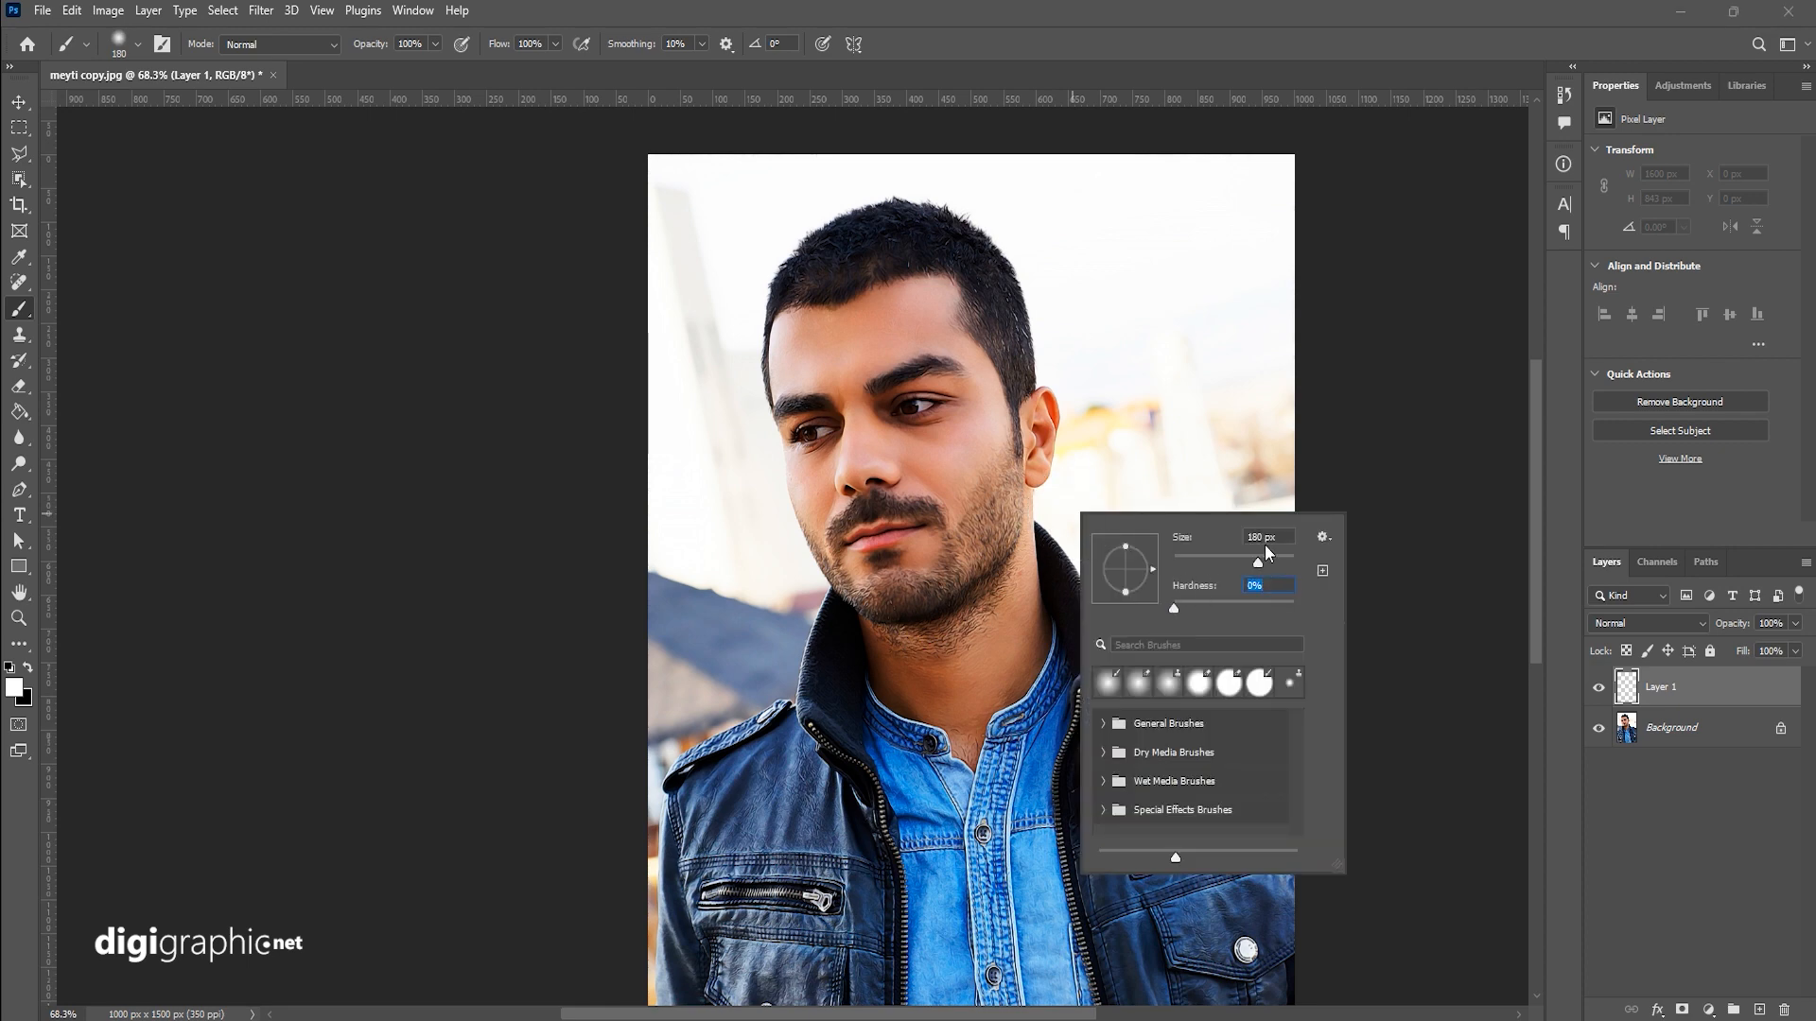
{"action": "left_click_drag", "start_coordinate": [1258, 562], "coordinate": [1261, 562]}
{"action": "key", "text": "Return"}
Scale the white spot to more than twice its size and move it over the area beside the neck.
{"action": "left_click", "coordinate": [18, 102]}
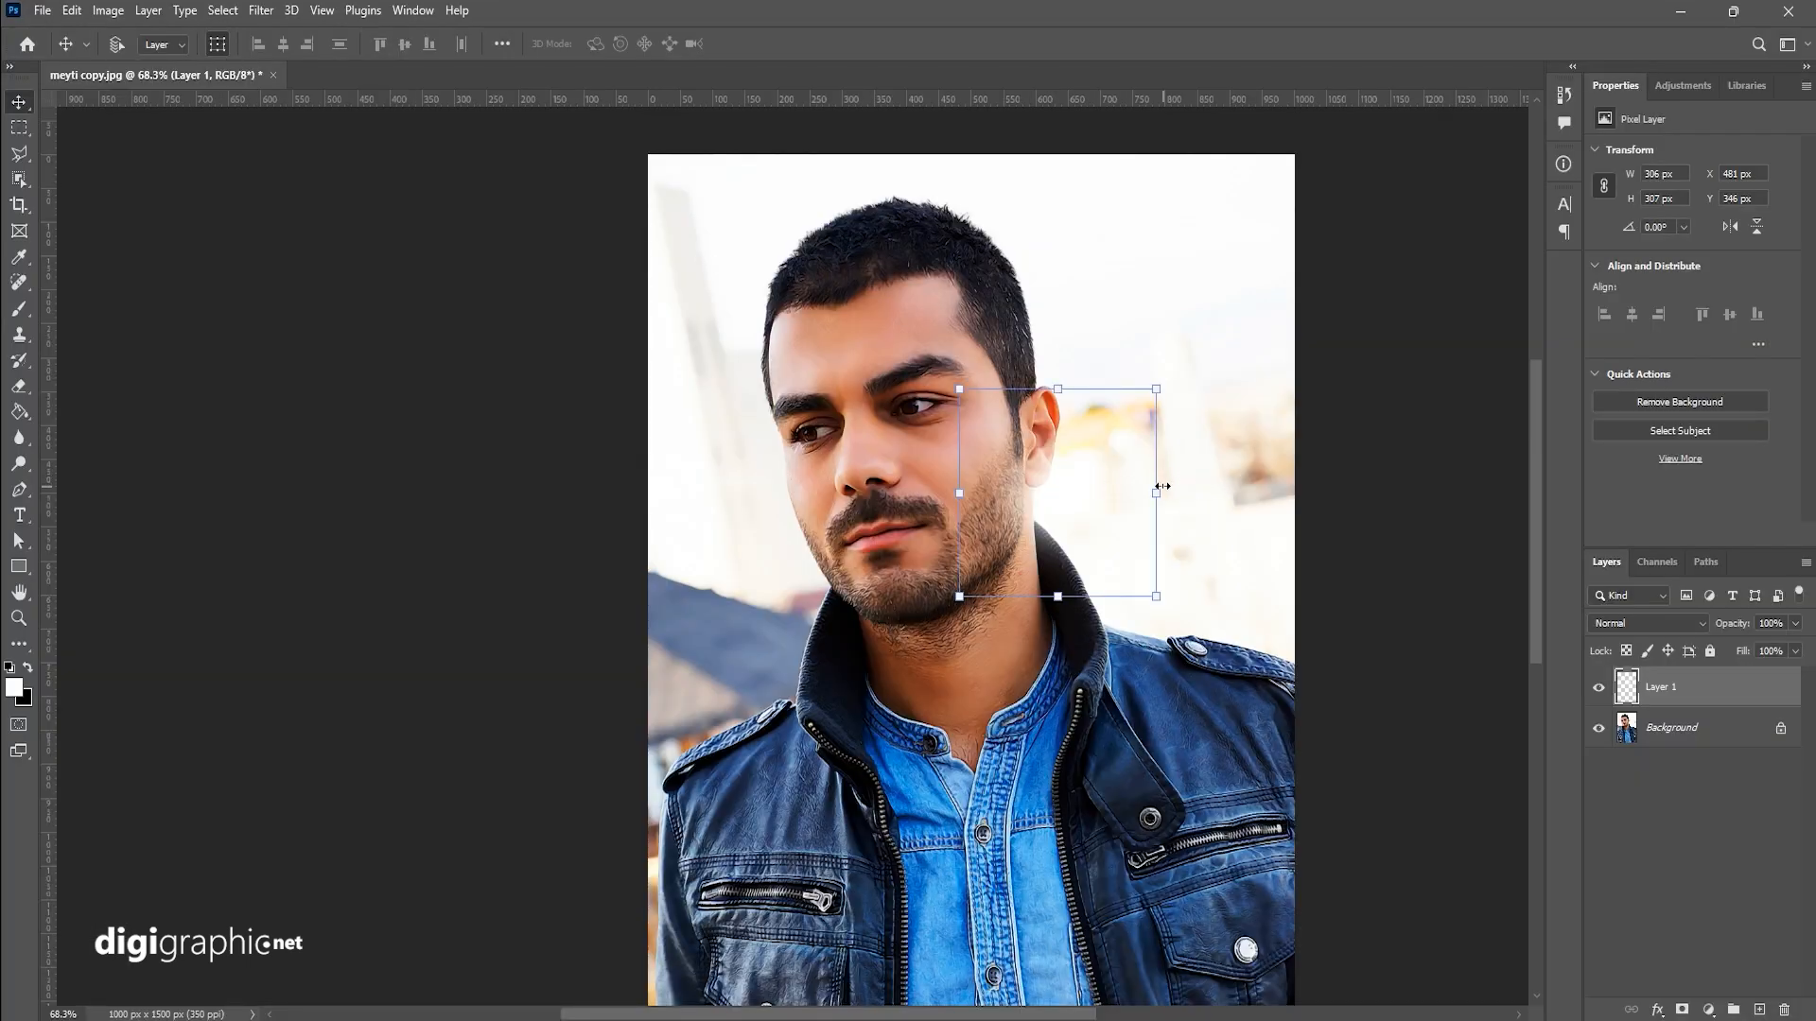
{"action": "left_click_drag", "start_coordinate": [1163, 486], "coordinate": [1399, 486]}
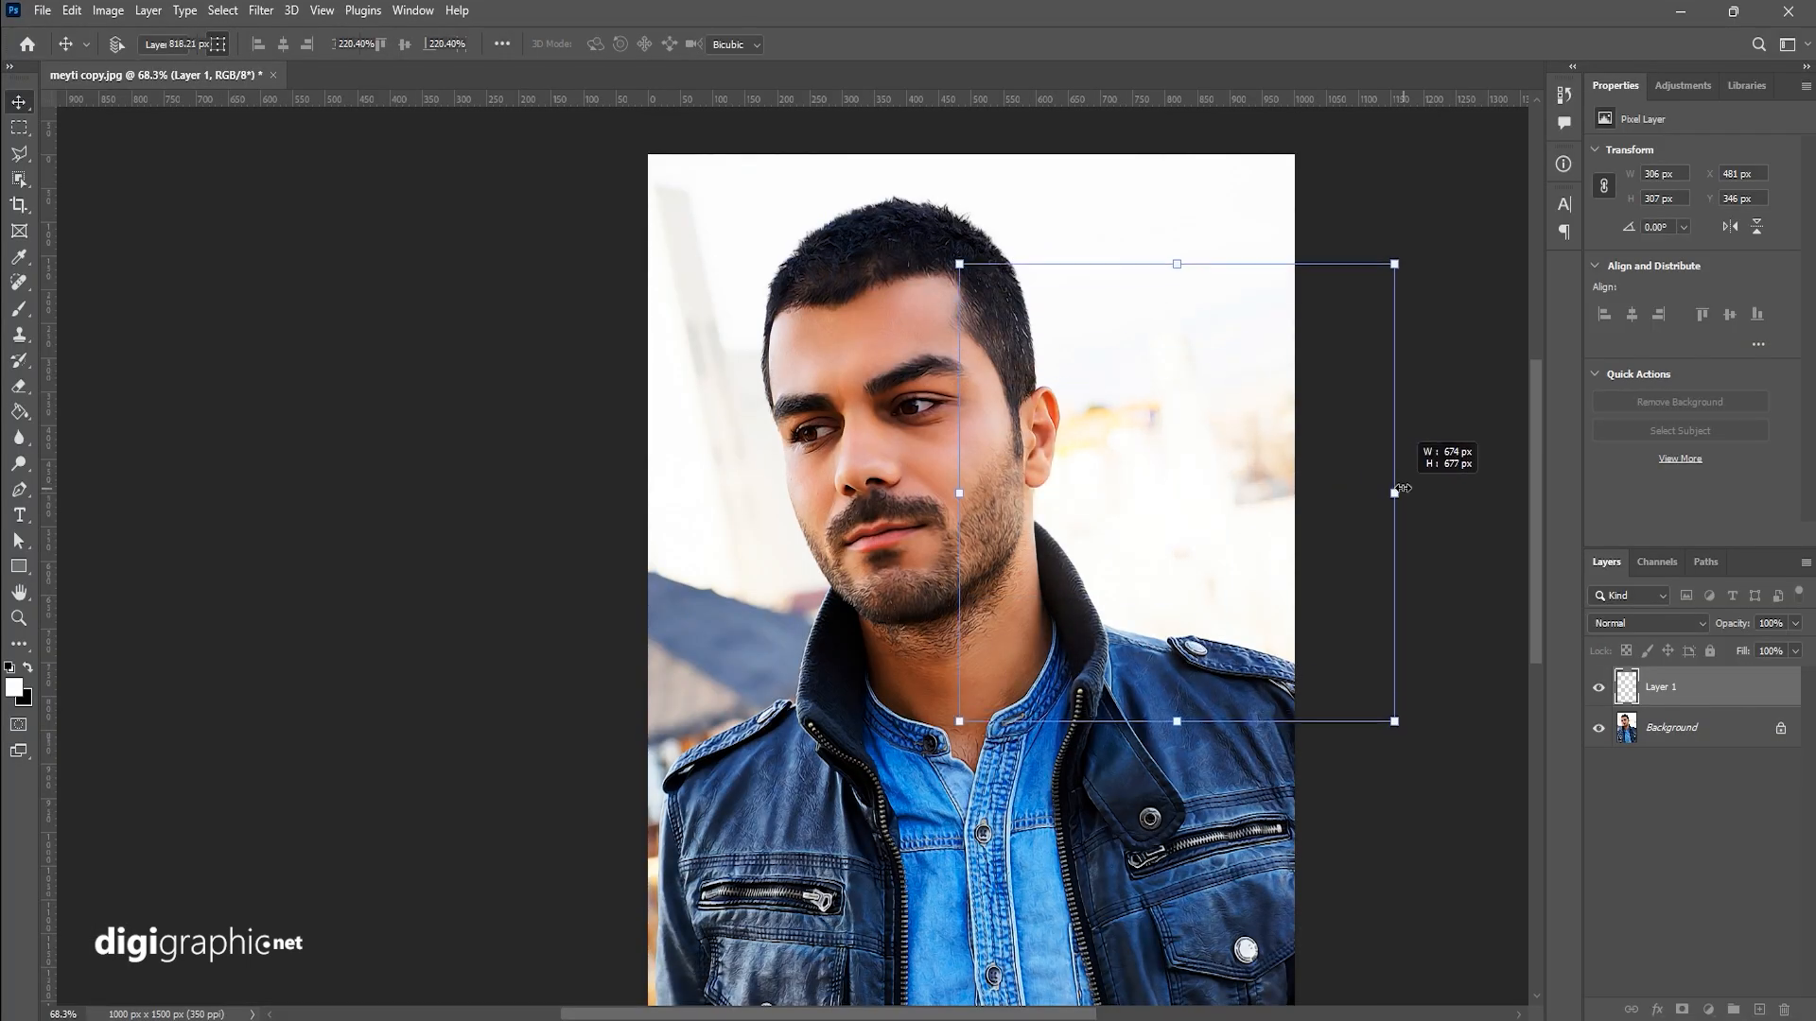
{"action": "left_click_drag", "start_coordinate": [1282, 490], "coordinate": [1199, 522]}
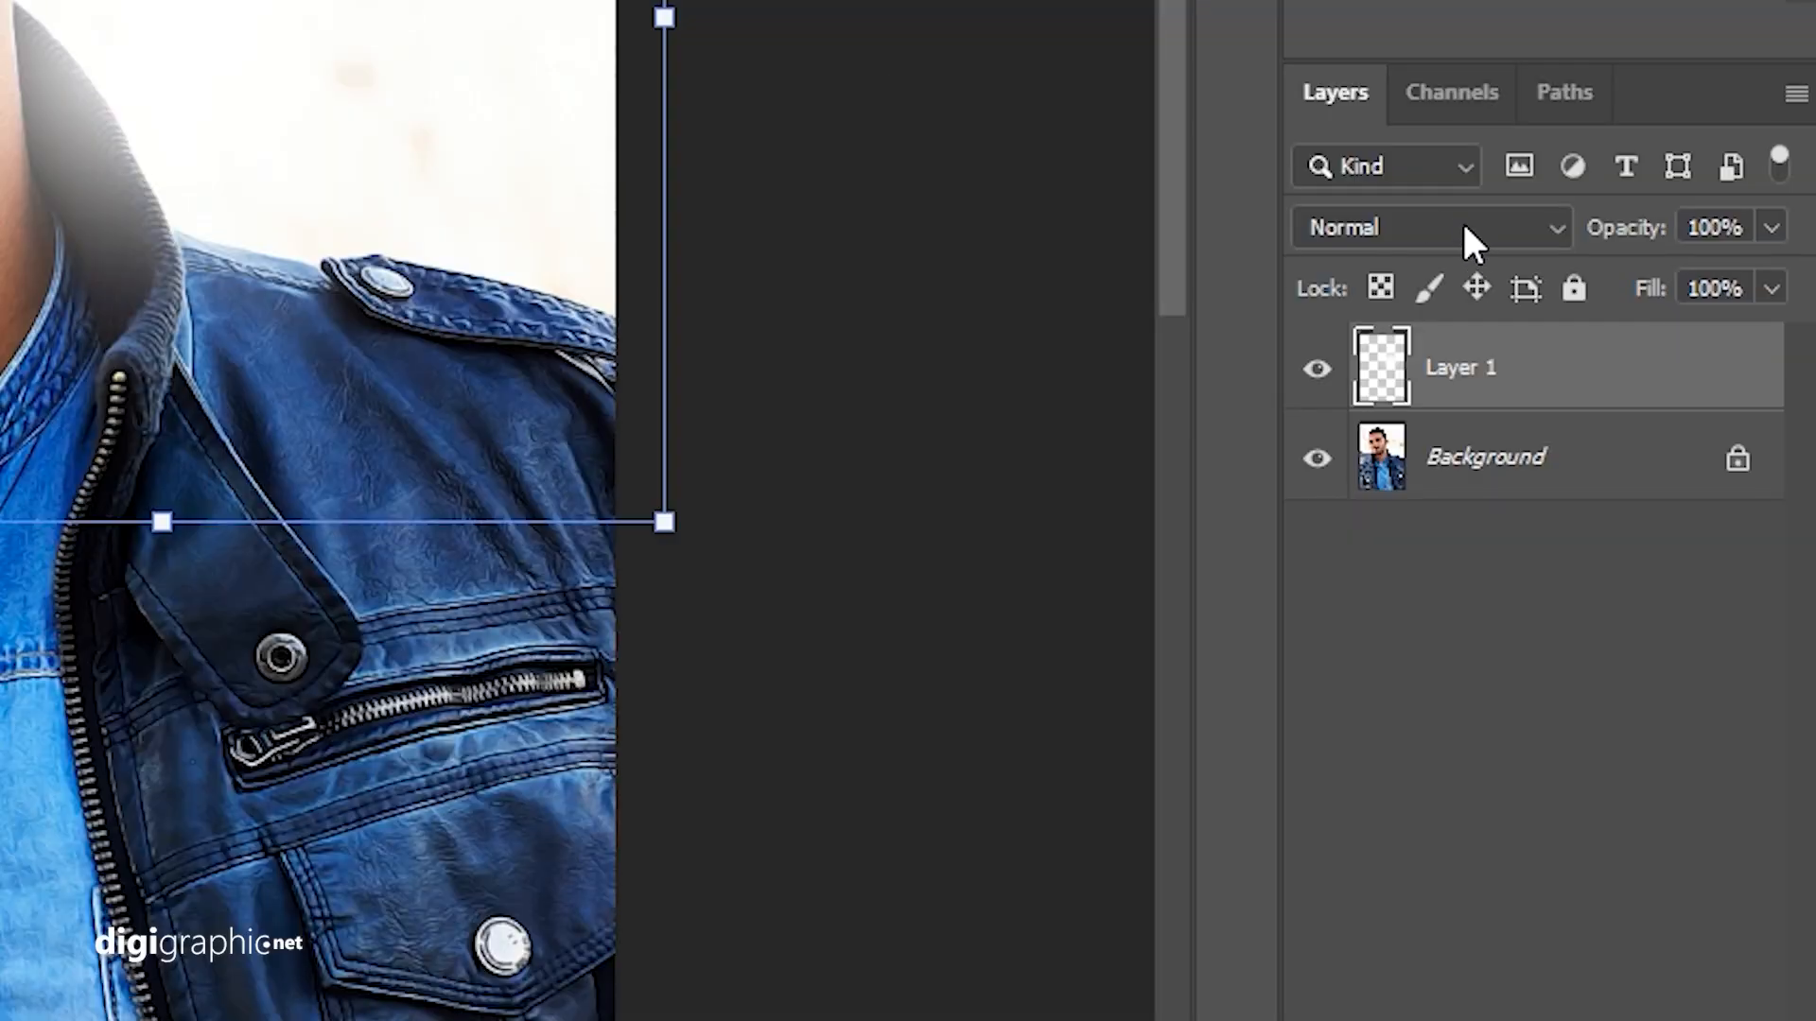
Set the white glow layer's blending mode to Screen and add a new empty layer above it.
{"action": "left_click", "coordinate": [1663, 625]}
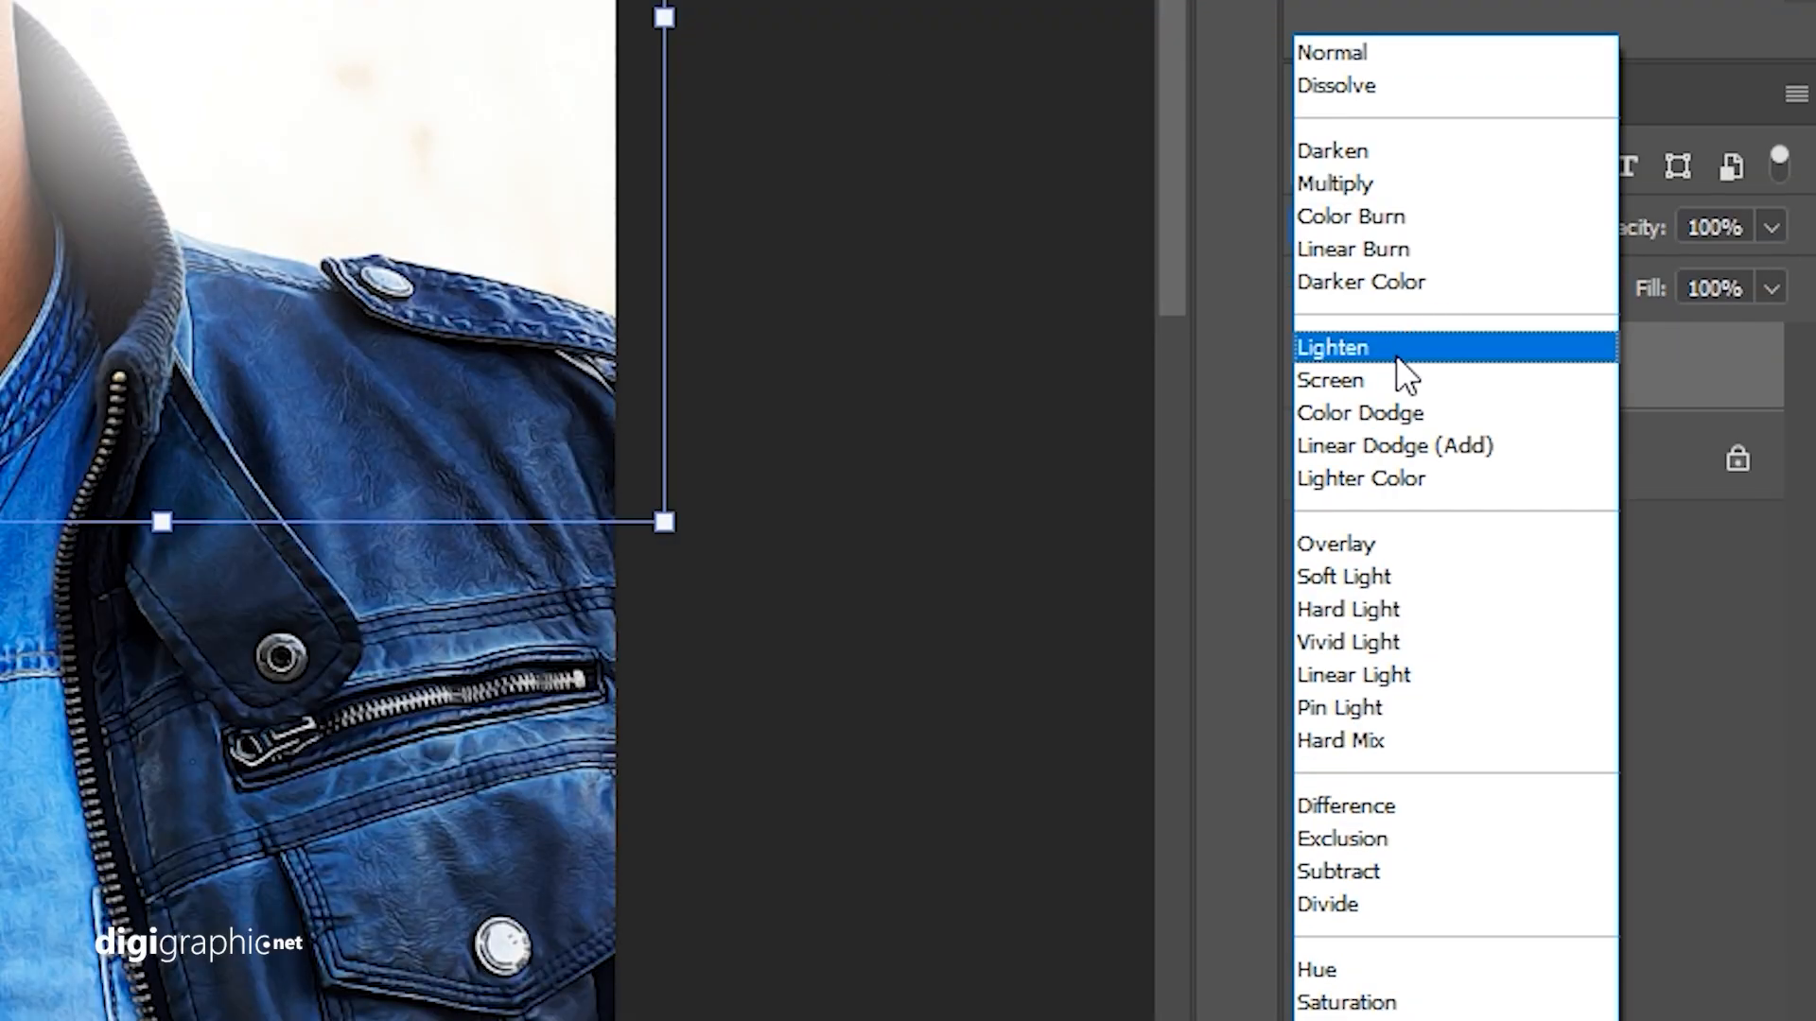
{"action": "left_click", "coordinate": [1622, 695]}
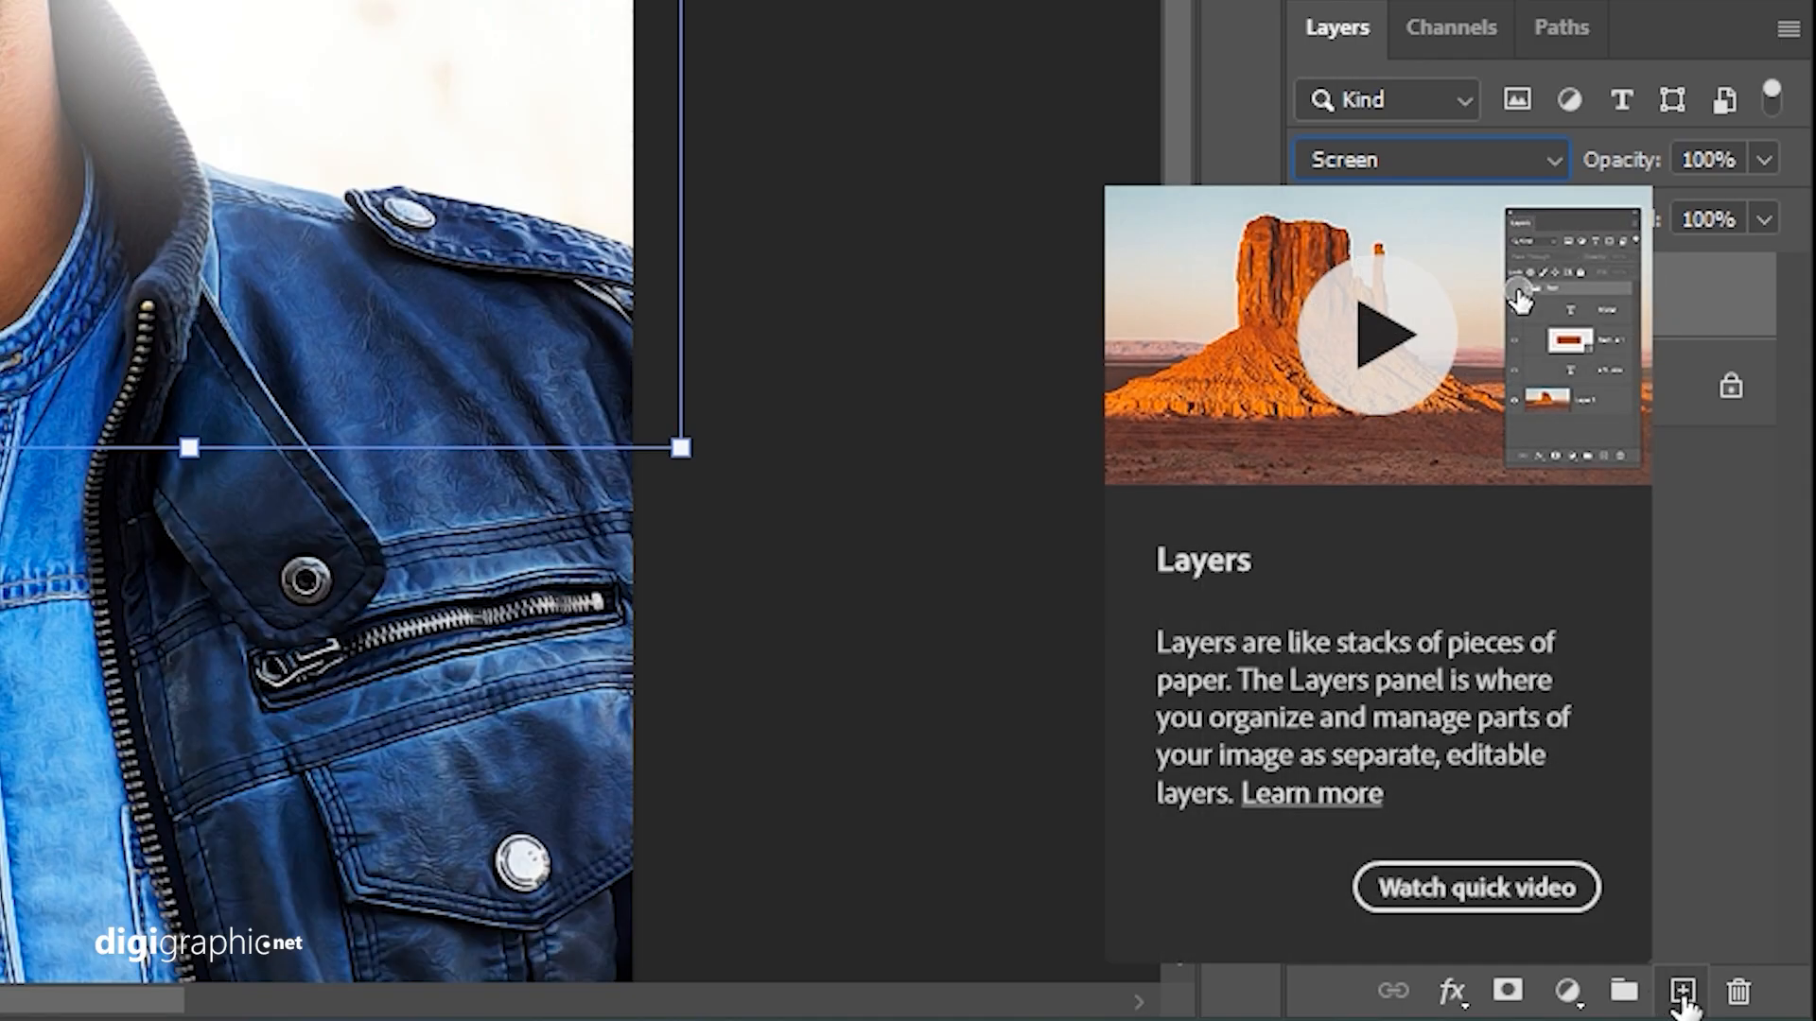
{"action": "left_click", "coordinate": [1757, 1009]}
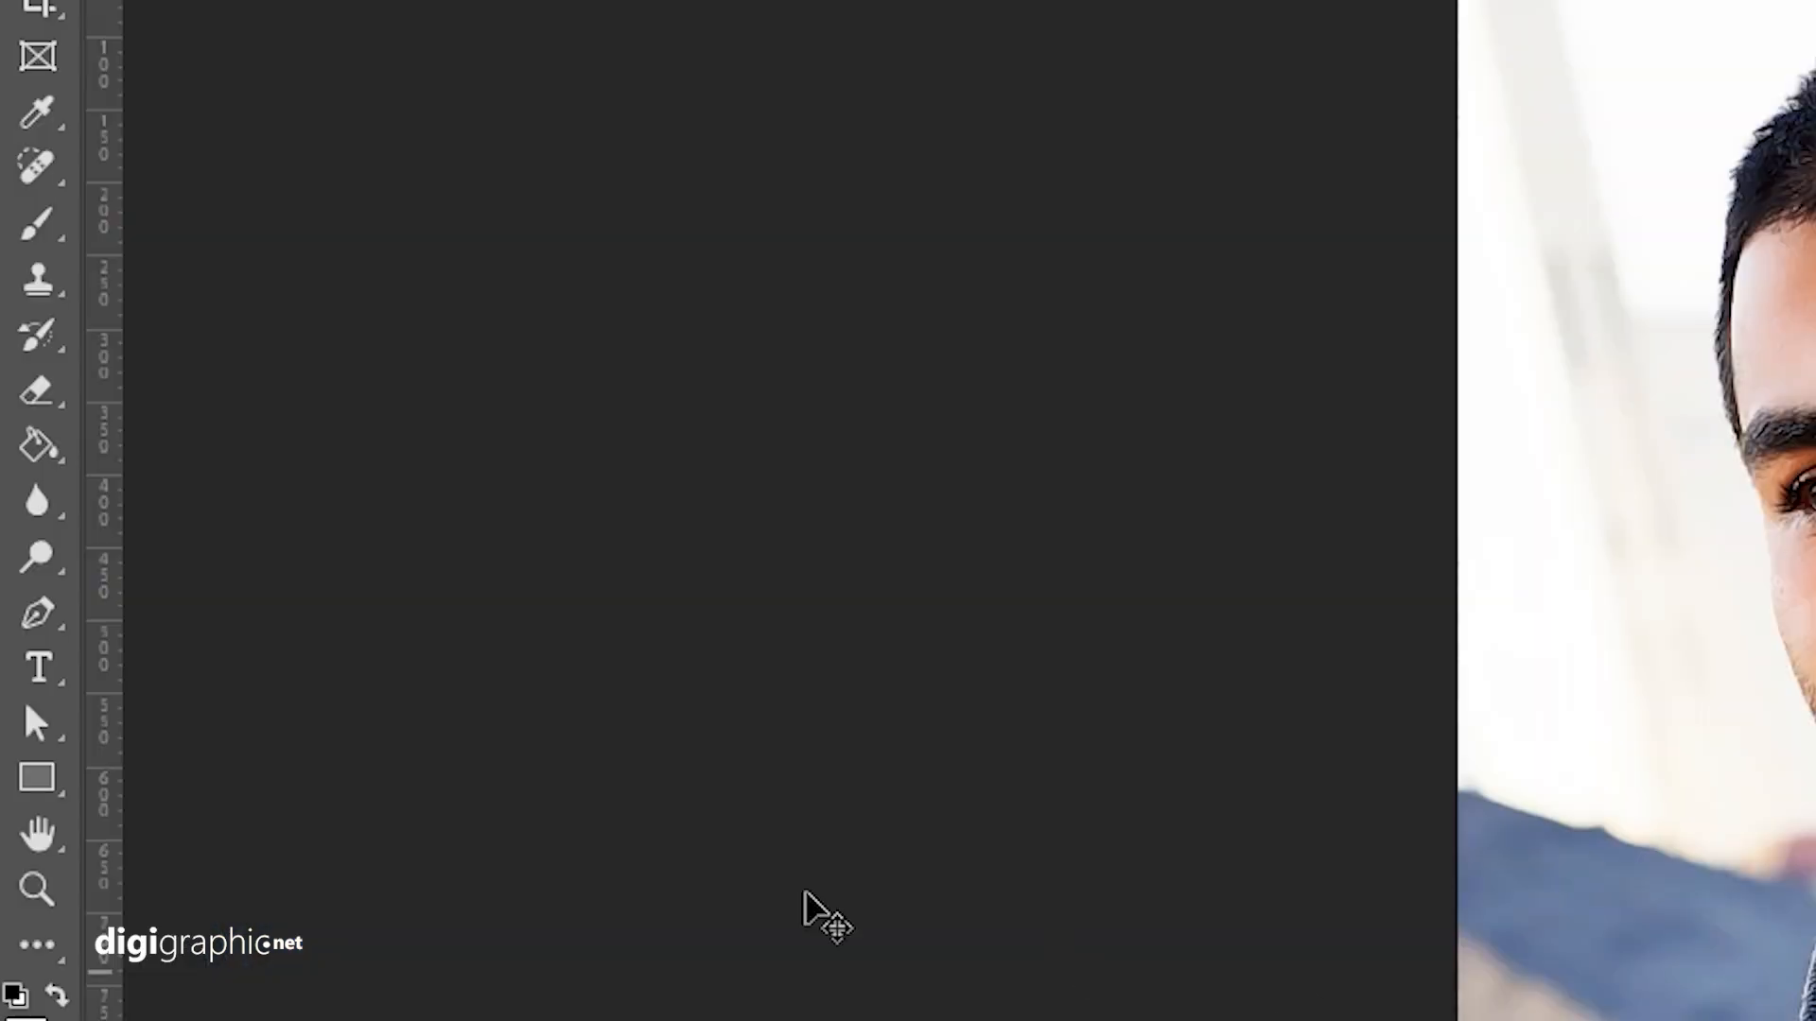
Choose the Brush tool and set the foreground colour to blue #3000ff.
{"action": "left_click", "coordinate": [38, 224]}
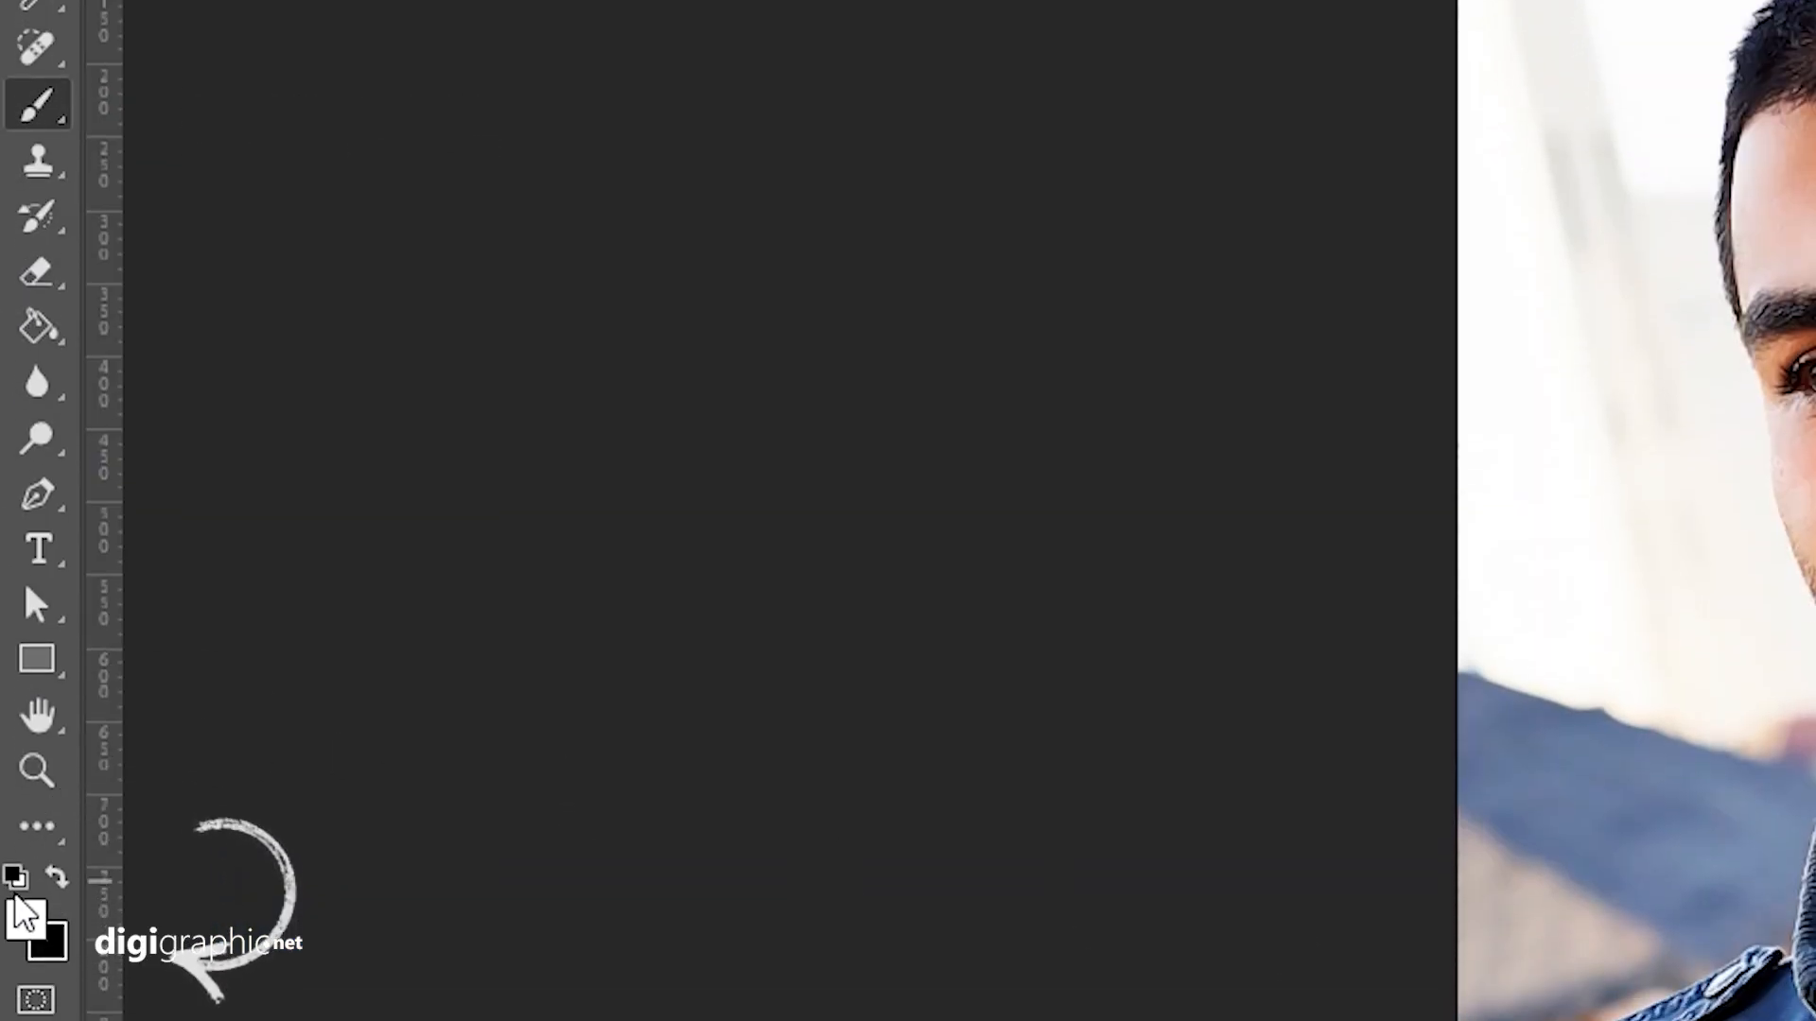
{"action": "left_click", "coordinate": [19, 923]}
{"action": "left_click_drag", "start_coordinate": [1511, 463], "coordinate": [1609, 269]}
{"action": "left_click", "coordinate": [1593, 379]}
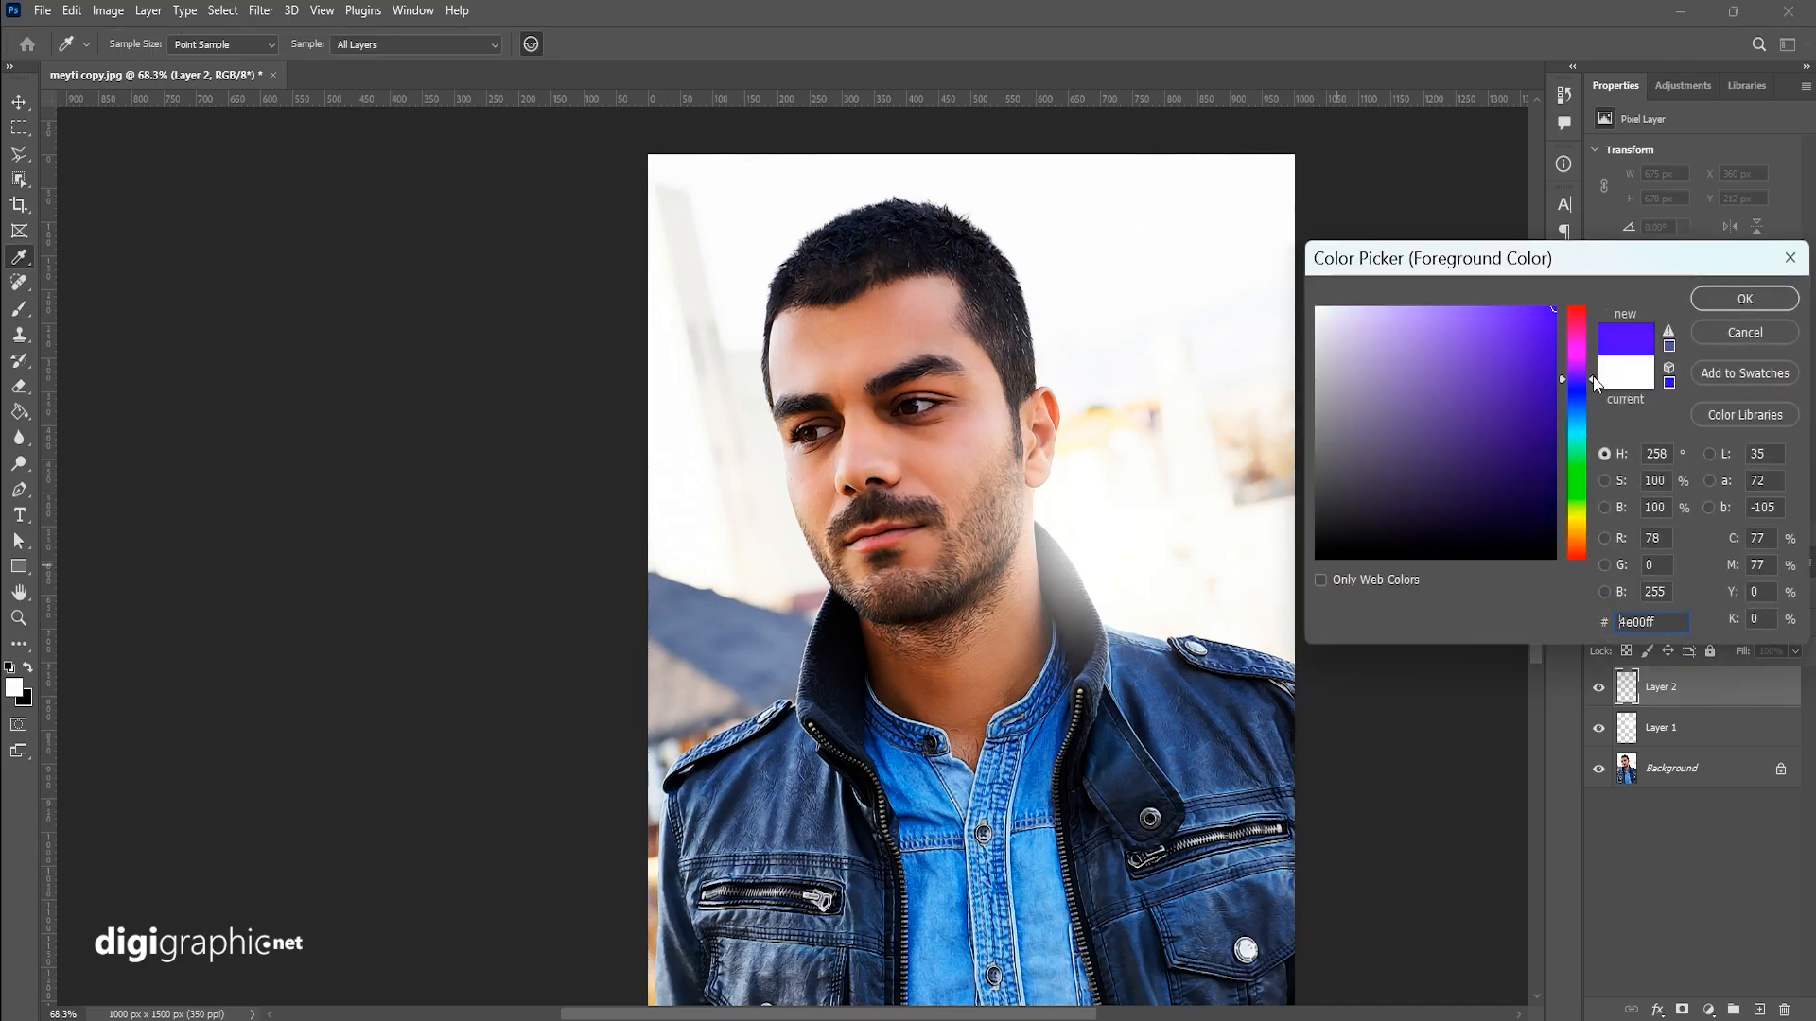
{"action": "type", "text": "3000ff"}
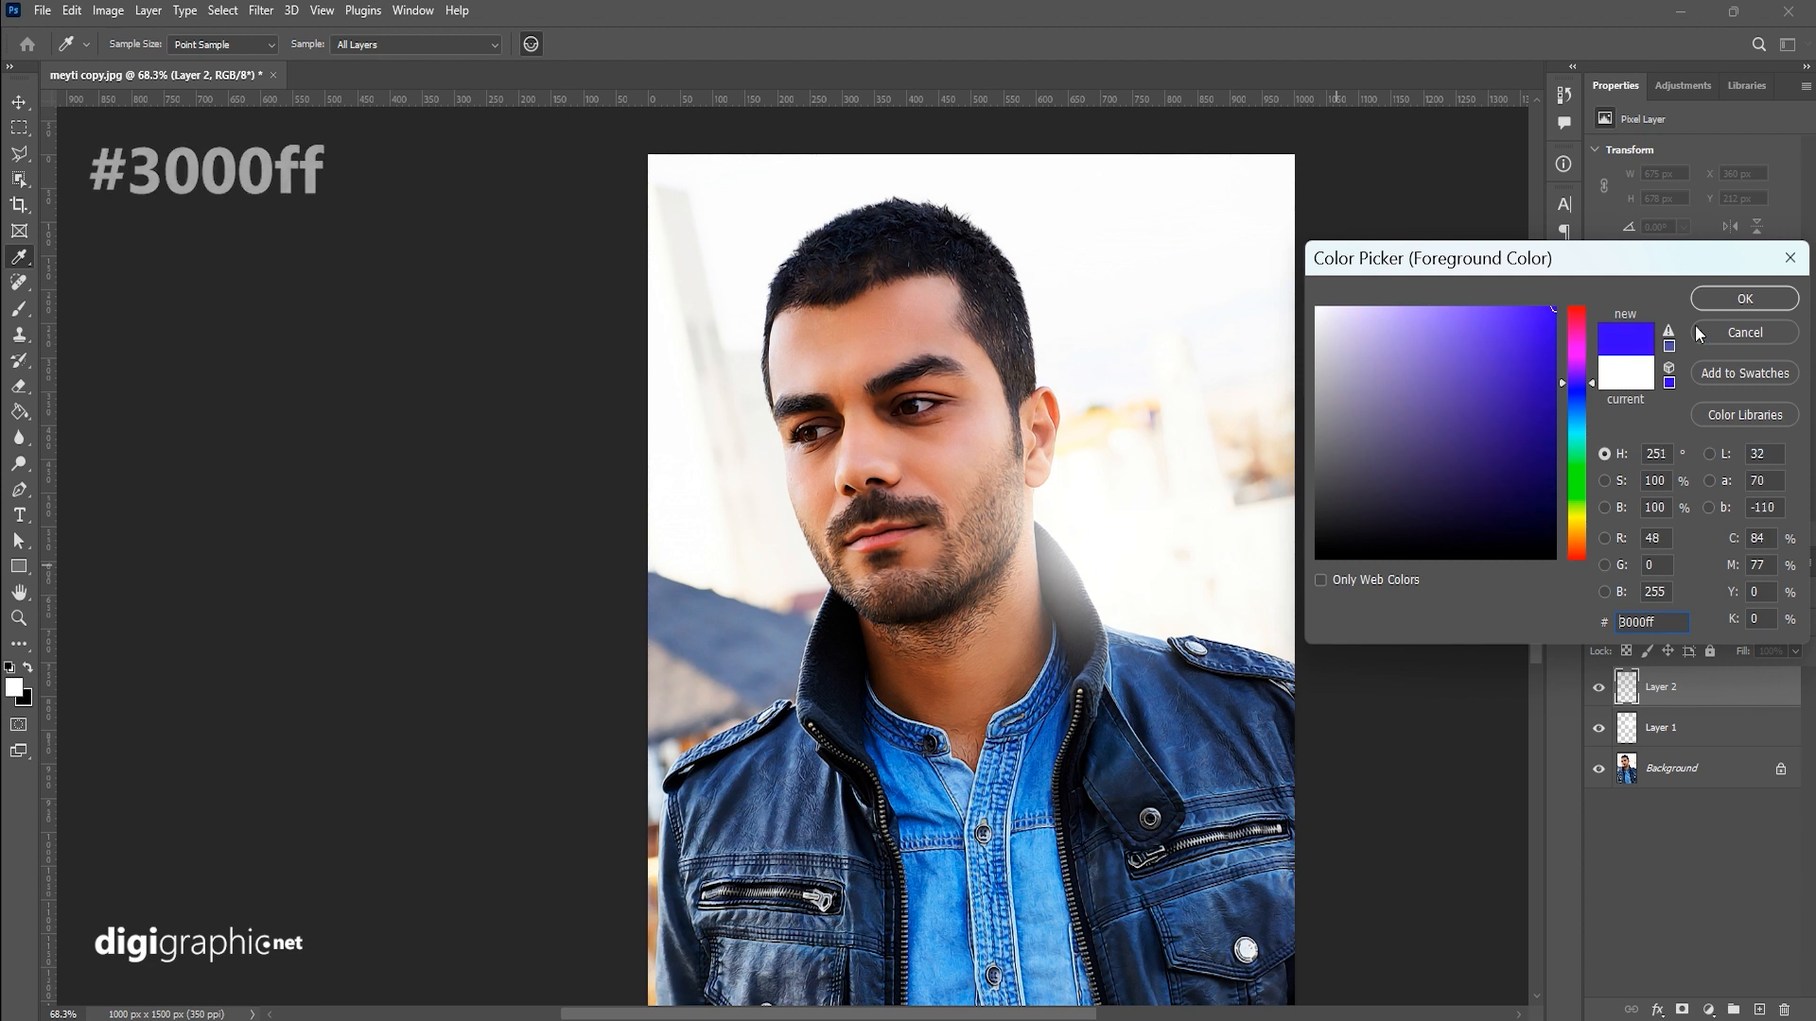
{"action": "left_click", "coordinate": [1731, 299]}
Paint a soft blue spot about 305 px wide on the cheek beside the ear and set its layer's blending mode to Screen.
{"action": "left_click", "coordinate": [987, 474]}
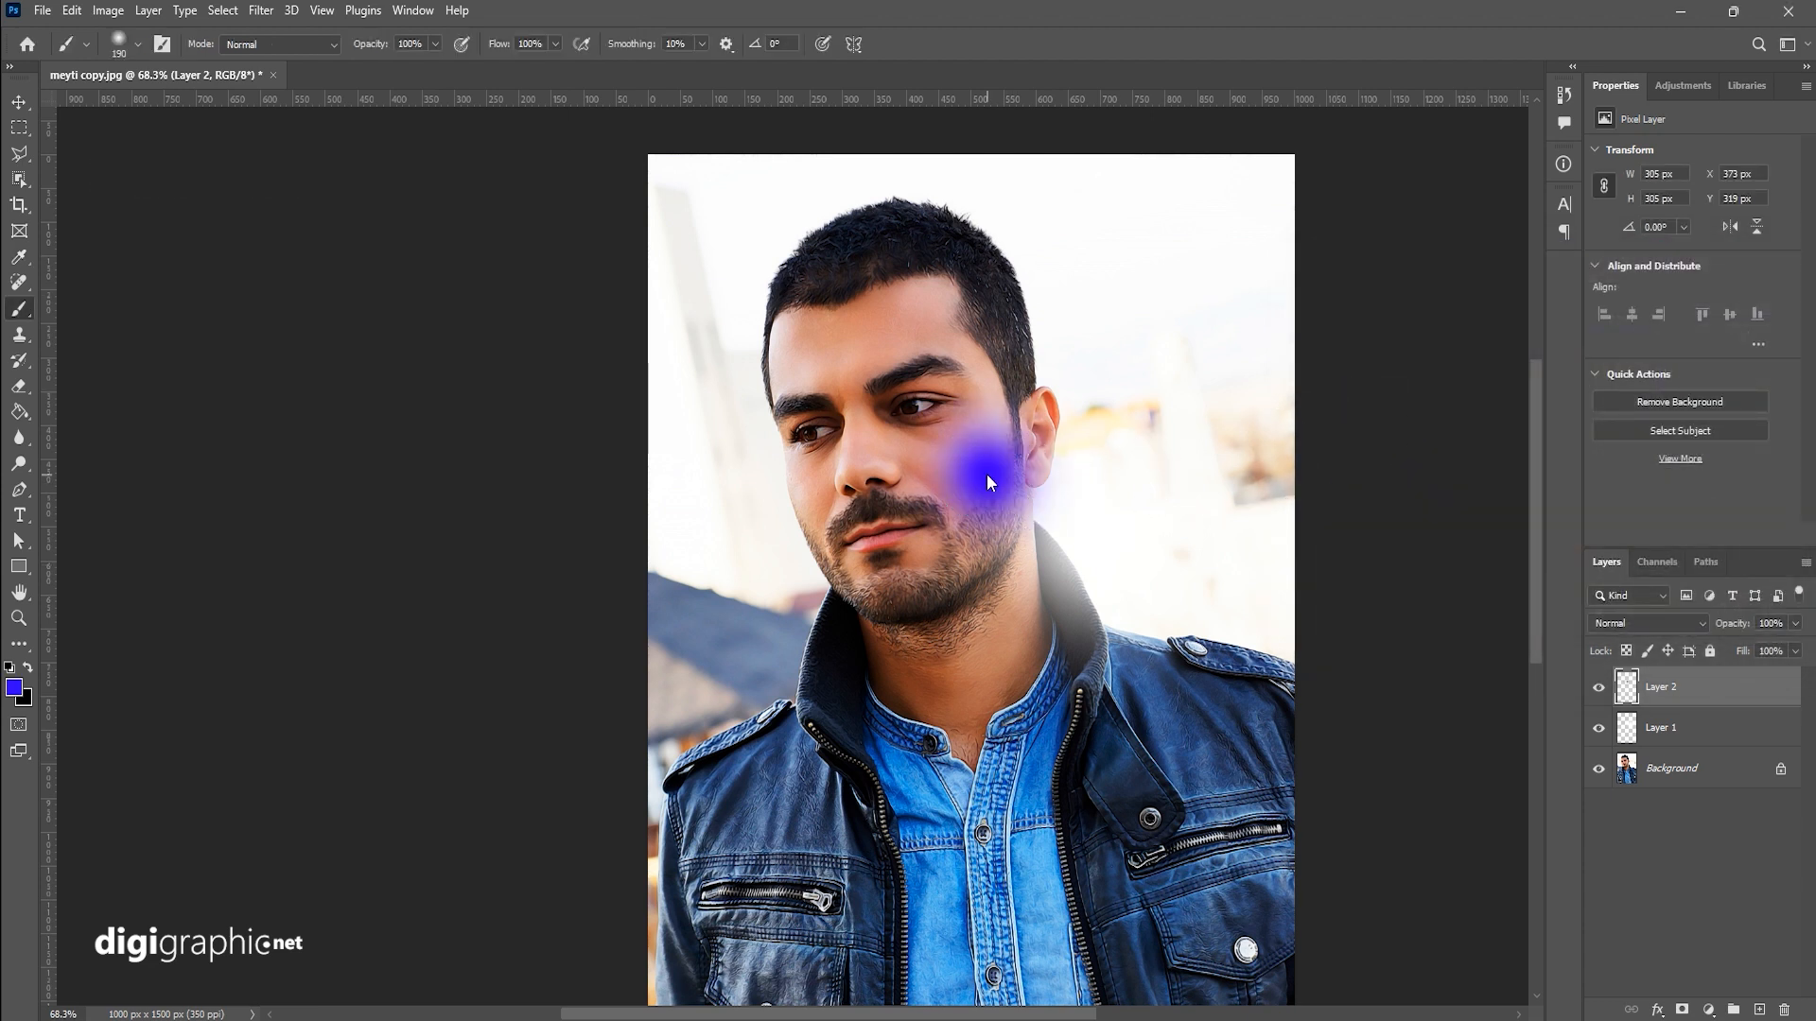
{"action": "left_click", "coordinate": [1650, 624]}
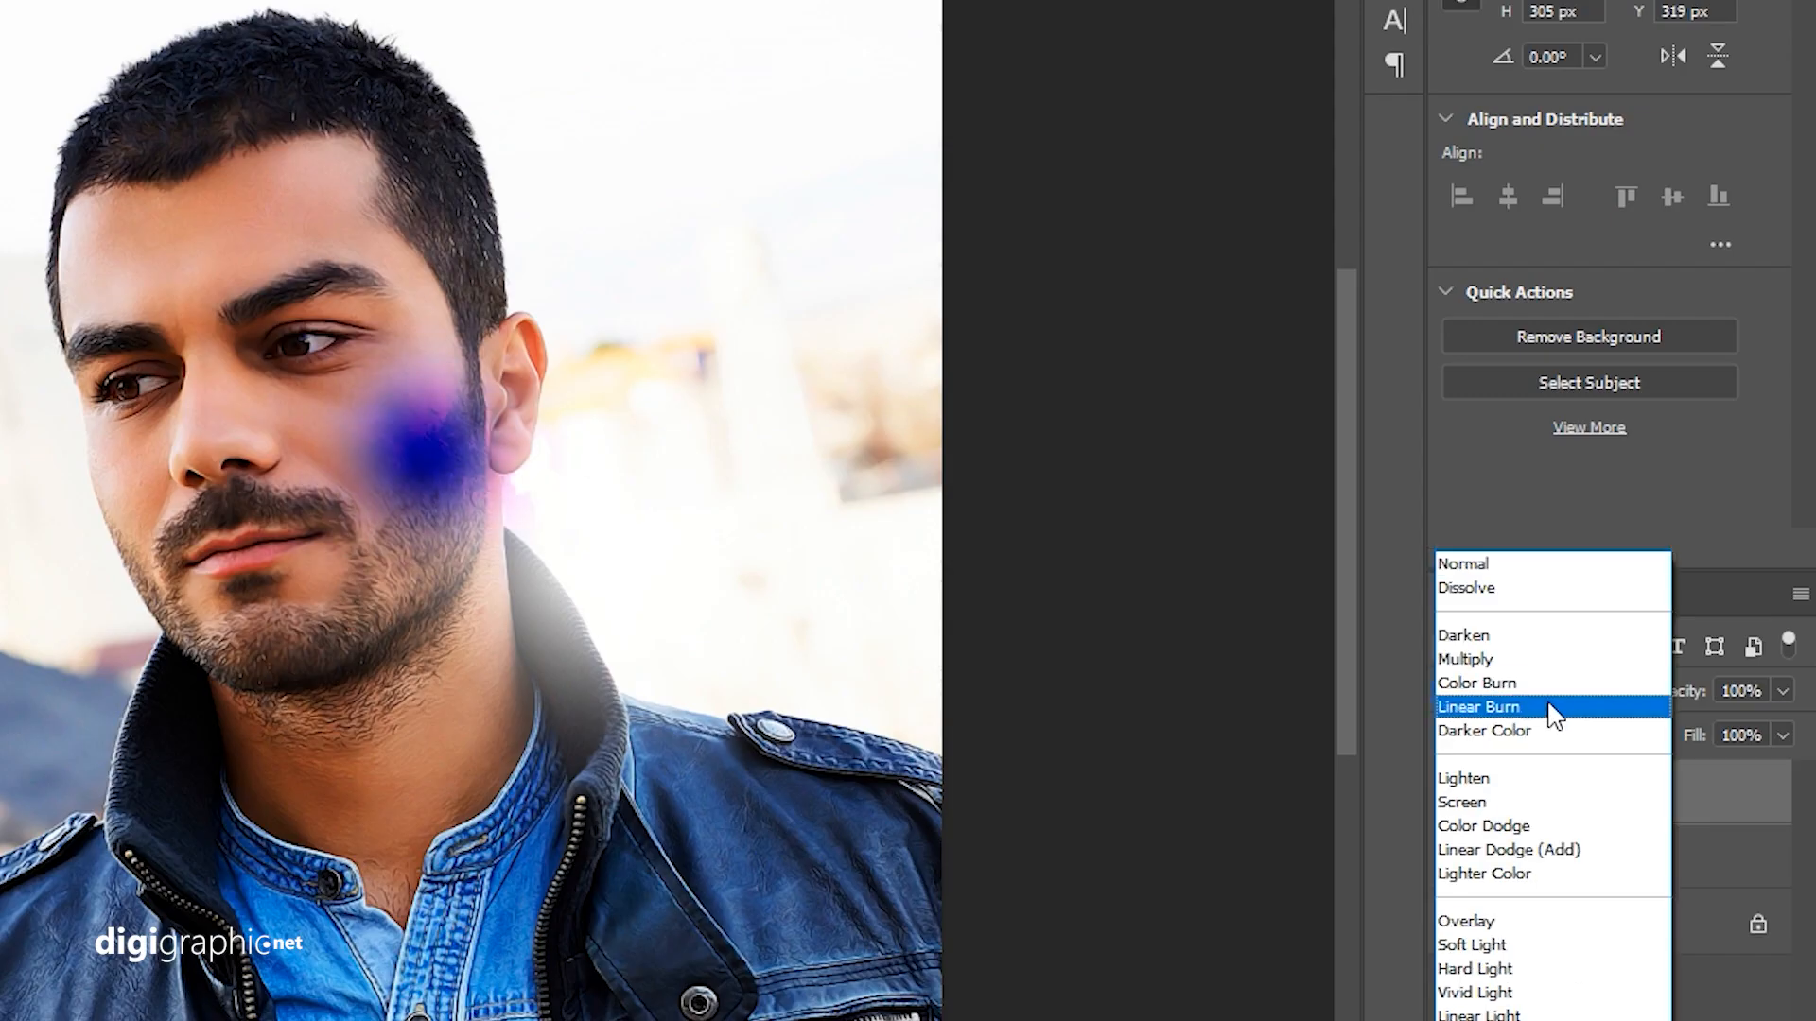
{"action": "left_click", "coordinate": [1518, 804]}
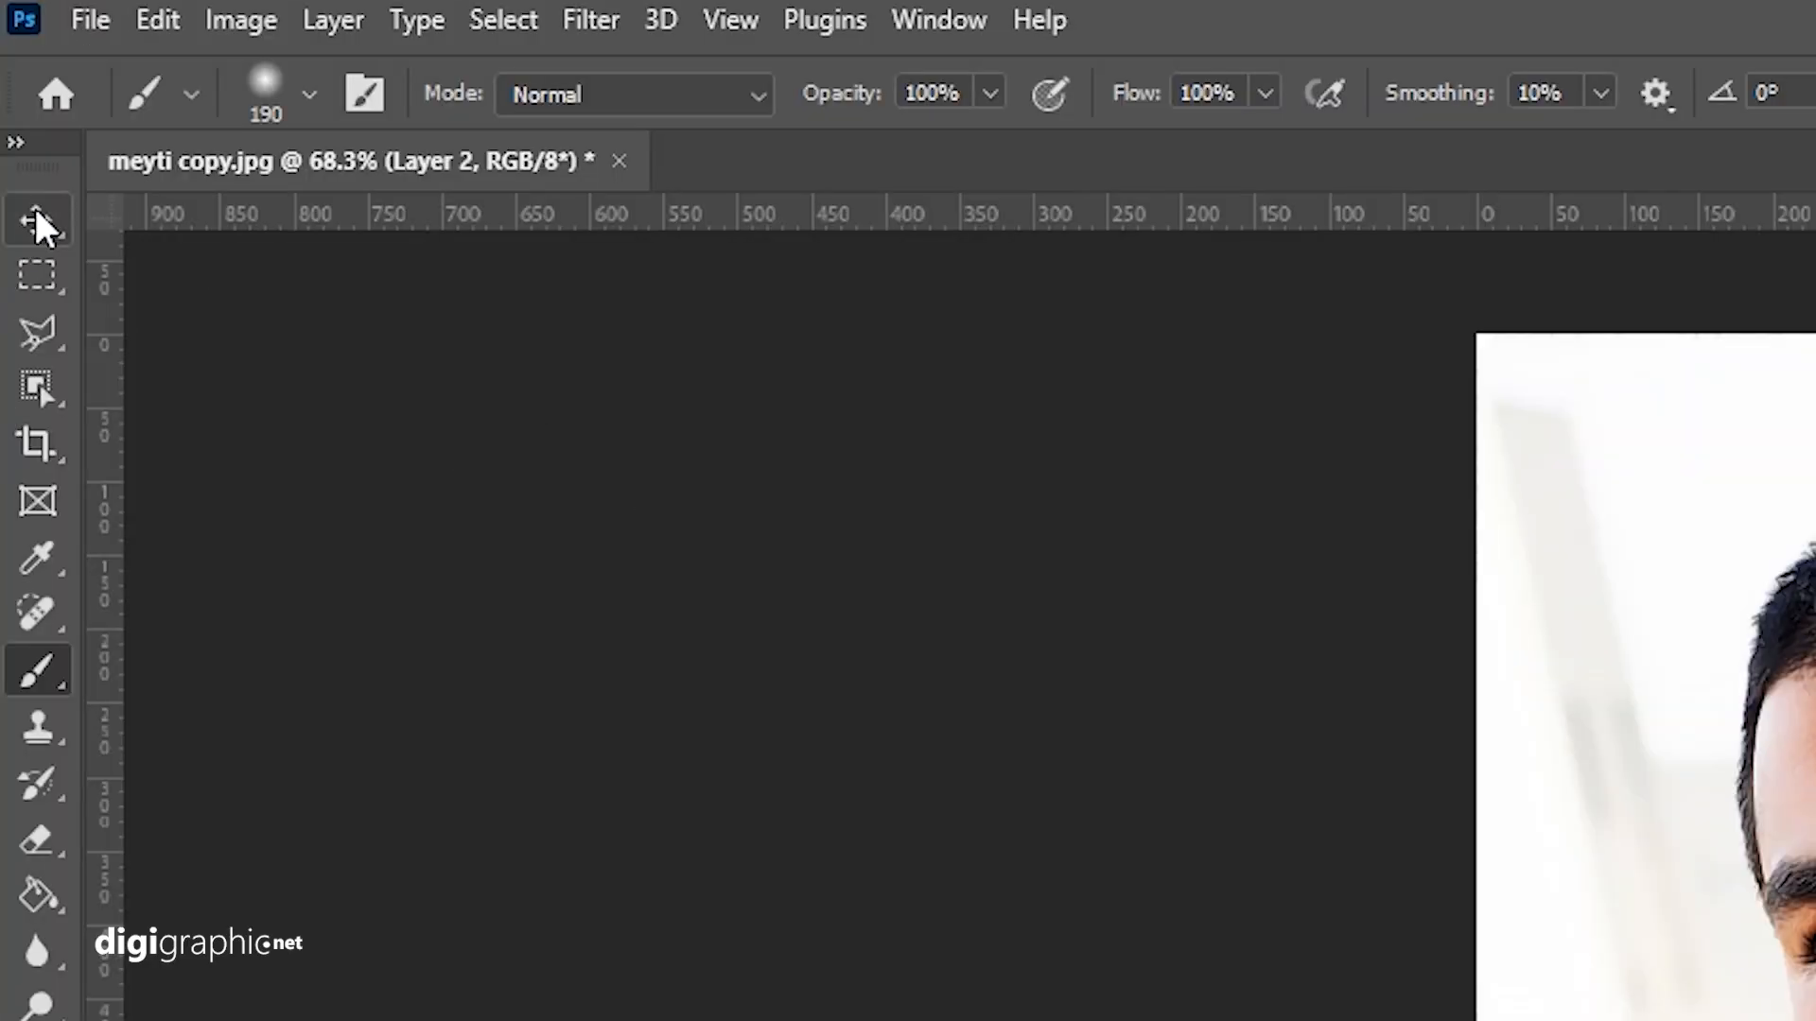
Move the blue glow spot from the cheek down to the jacket collar on the side of the distant roof.
{"action": "left_click", "coordinate": [19, 102]}
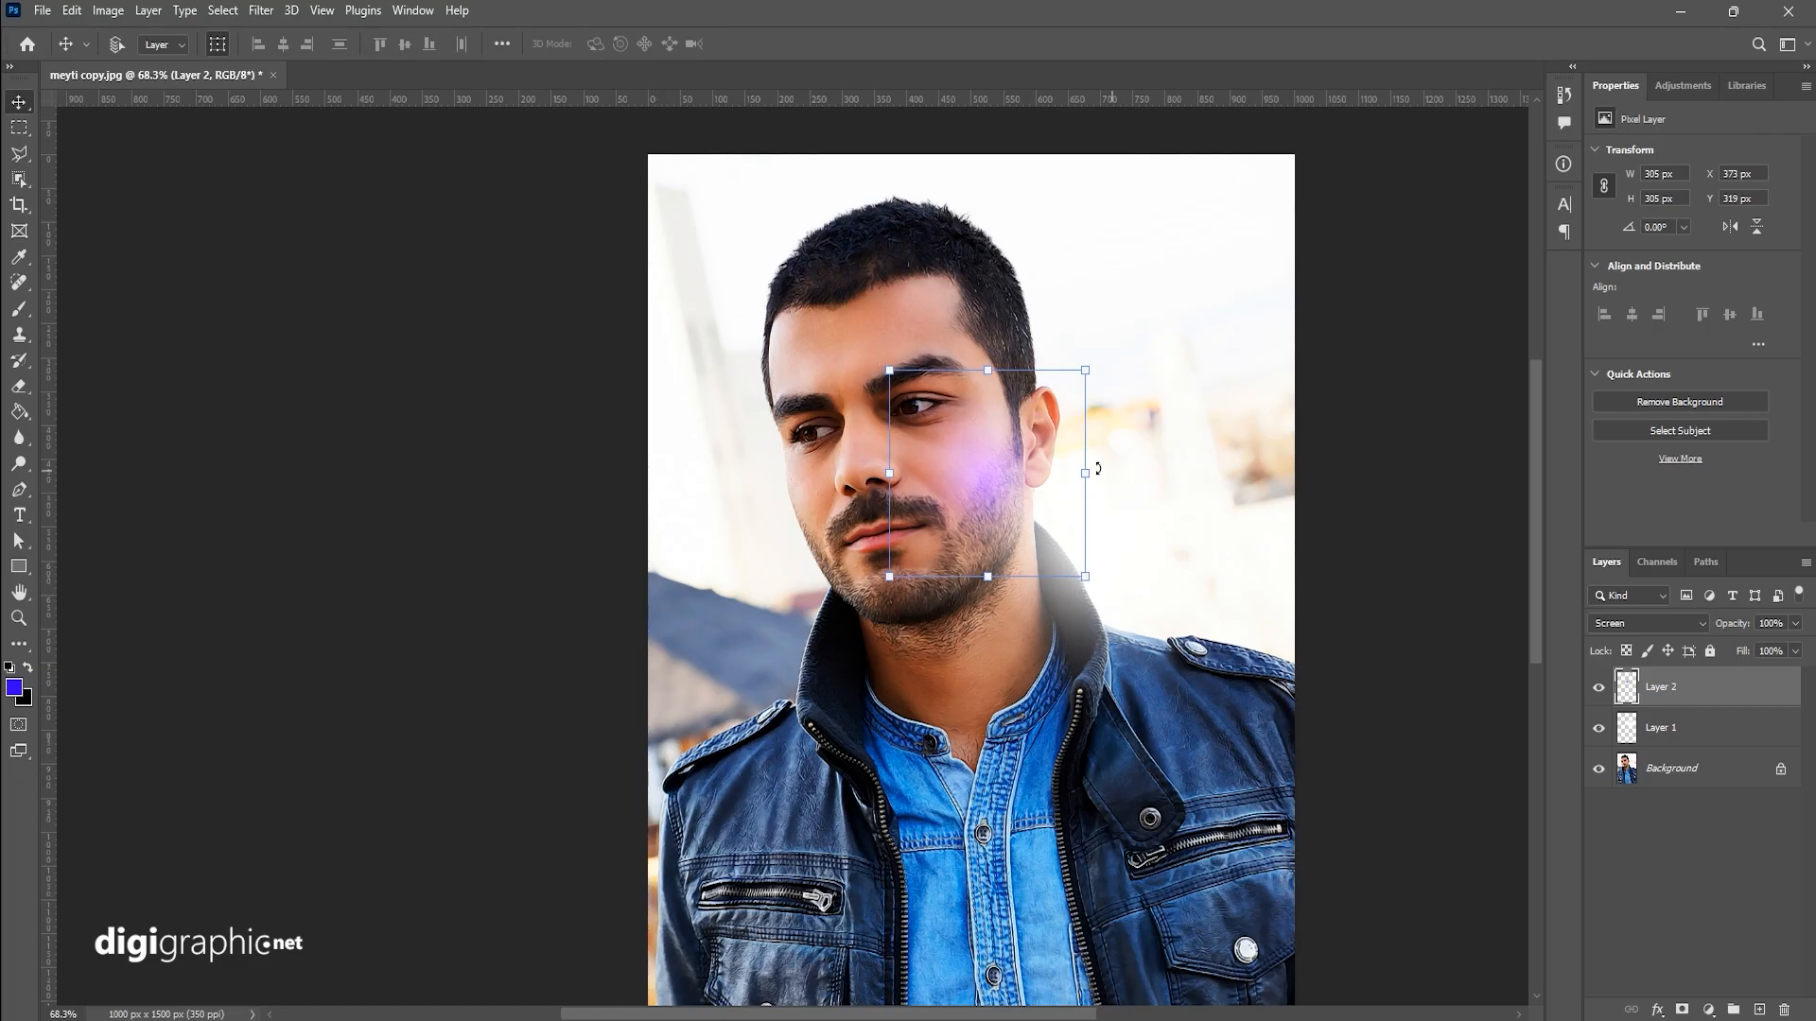
{"action": "mouse_move", "coordinate": [1097, 468]}
{"action": "left_mouse_down"}
{"action": "mouse_move", "coordinate": [1241, 473]}
{"action": "mouse_move", "coordinate": [1142, 467]}
{"action": "mouse_move", "coordinate": [1139, 504]}
{"action": "mouse_move", "coordinate": [1125, 471]}
{"action": "mouse_move", "coordinate": [1132, 506]}
{"action": "mouse_move", "coordinate": [761, 617]}
{"action": "mouse_move", "coordinate": [794, 651]}
{"action": "mouse_move", "coordinate": [794, 530]}
{"action": "mouse_move", "coordinate": [817, 544]}
{"action": "mouse_move", "coordinate": [774, 653]}
{"action": "mouse_move", "coordinate": [775, 624]}
{"action": "left_mouse_up"}
{"action": "key", "text": "Return"}
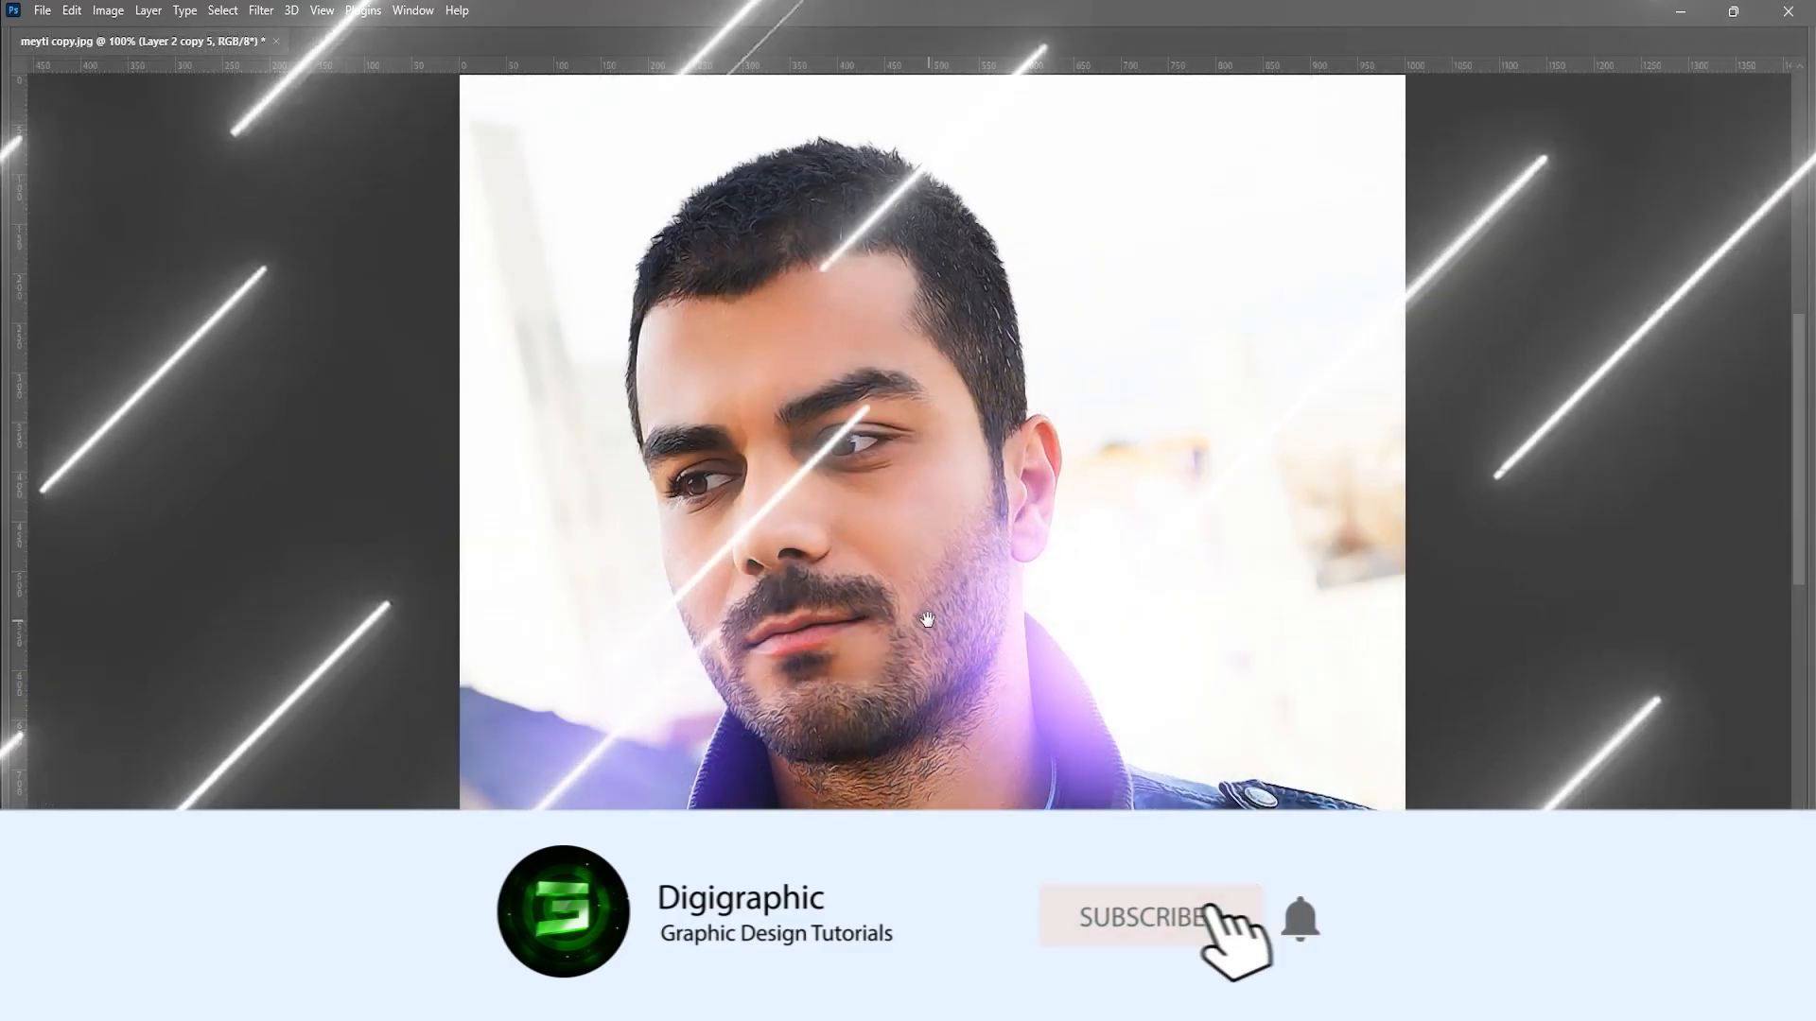
Examine the coloured glow closely on the face, beard and jacket collar.
{"action": "scroll", "coordinate": [925, 603], "scroll_direction": "up", "scroll_amount": 5}
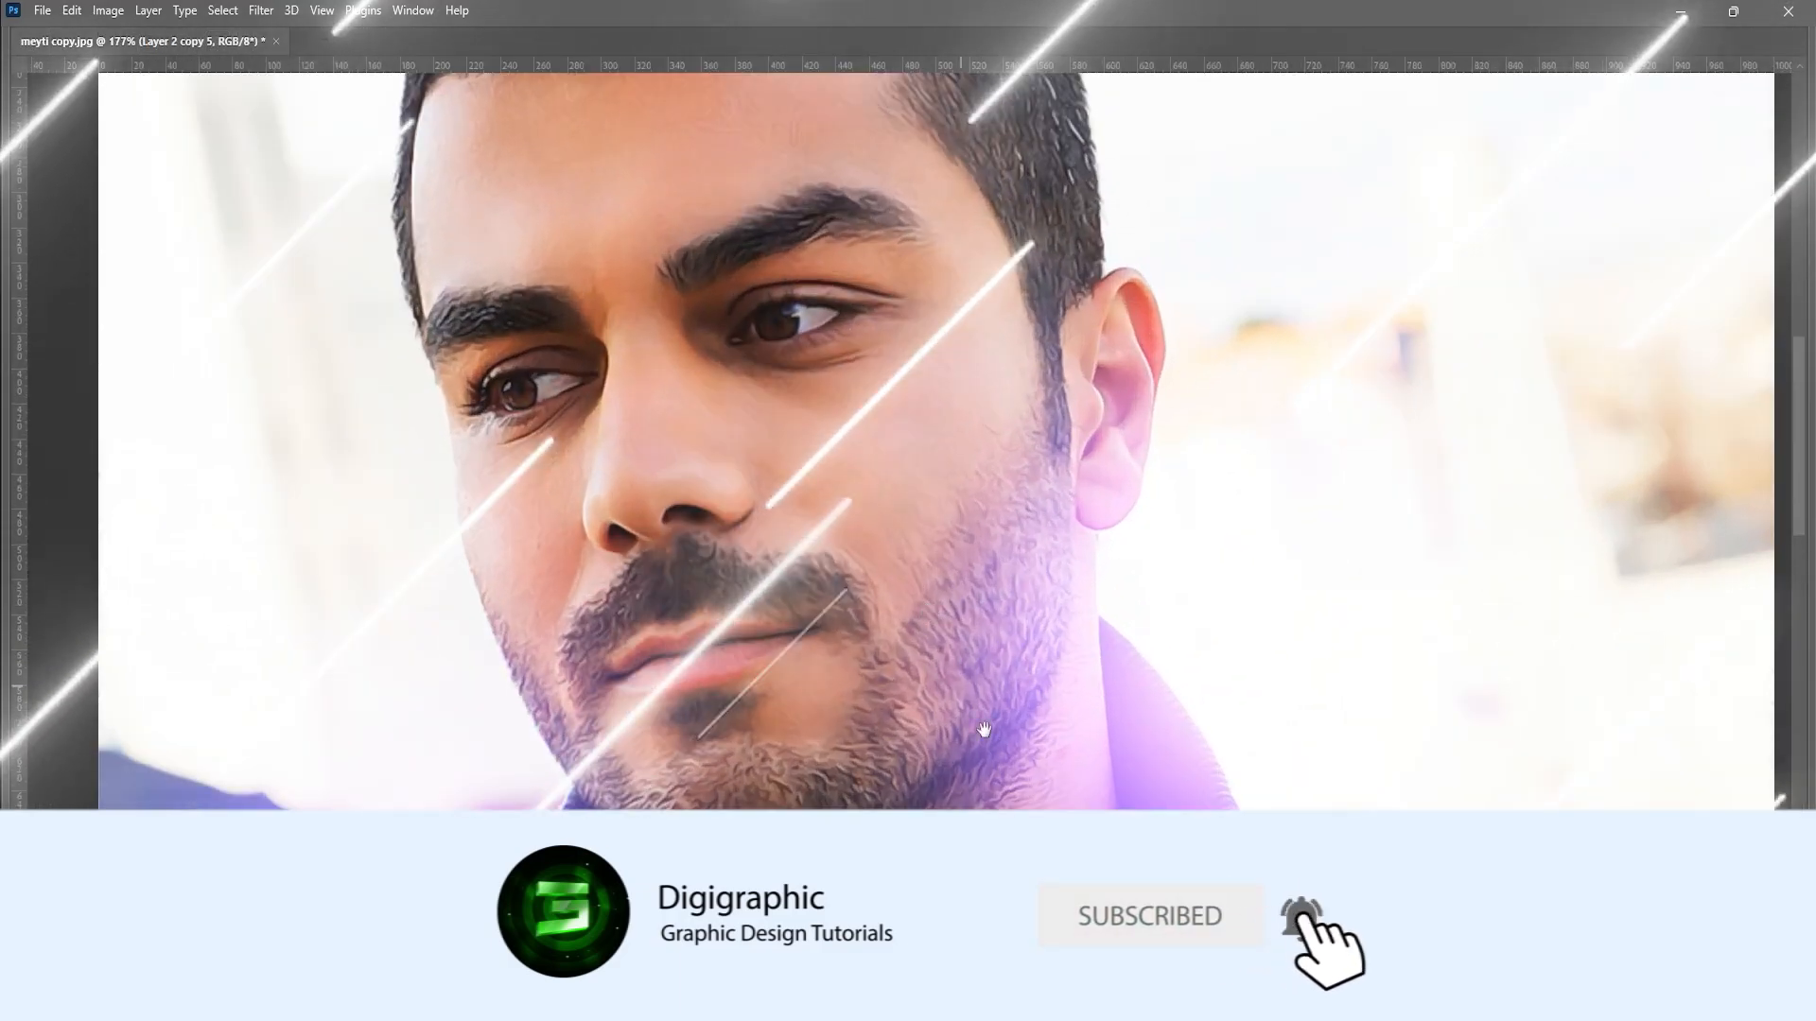
{"action": "scroll", "coordinate": [984, 730], "scroll_direction": "down", "scroll_amount": 10}
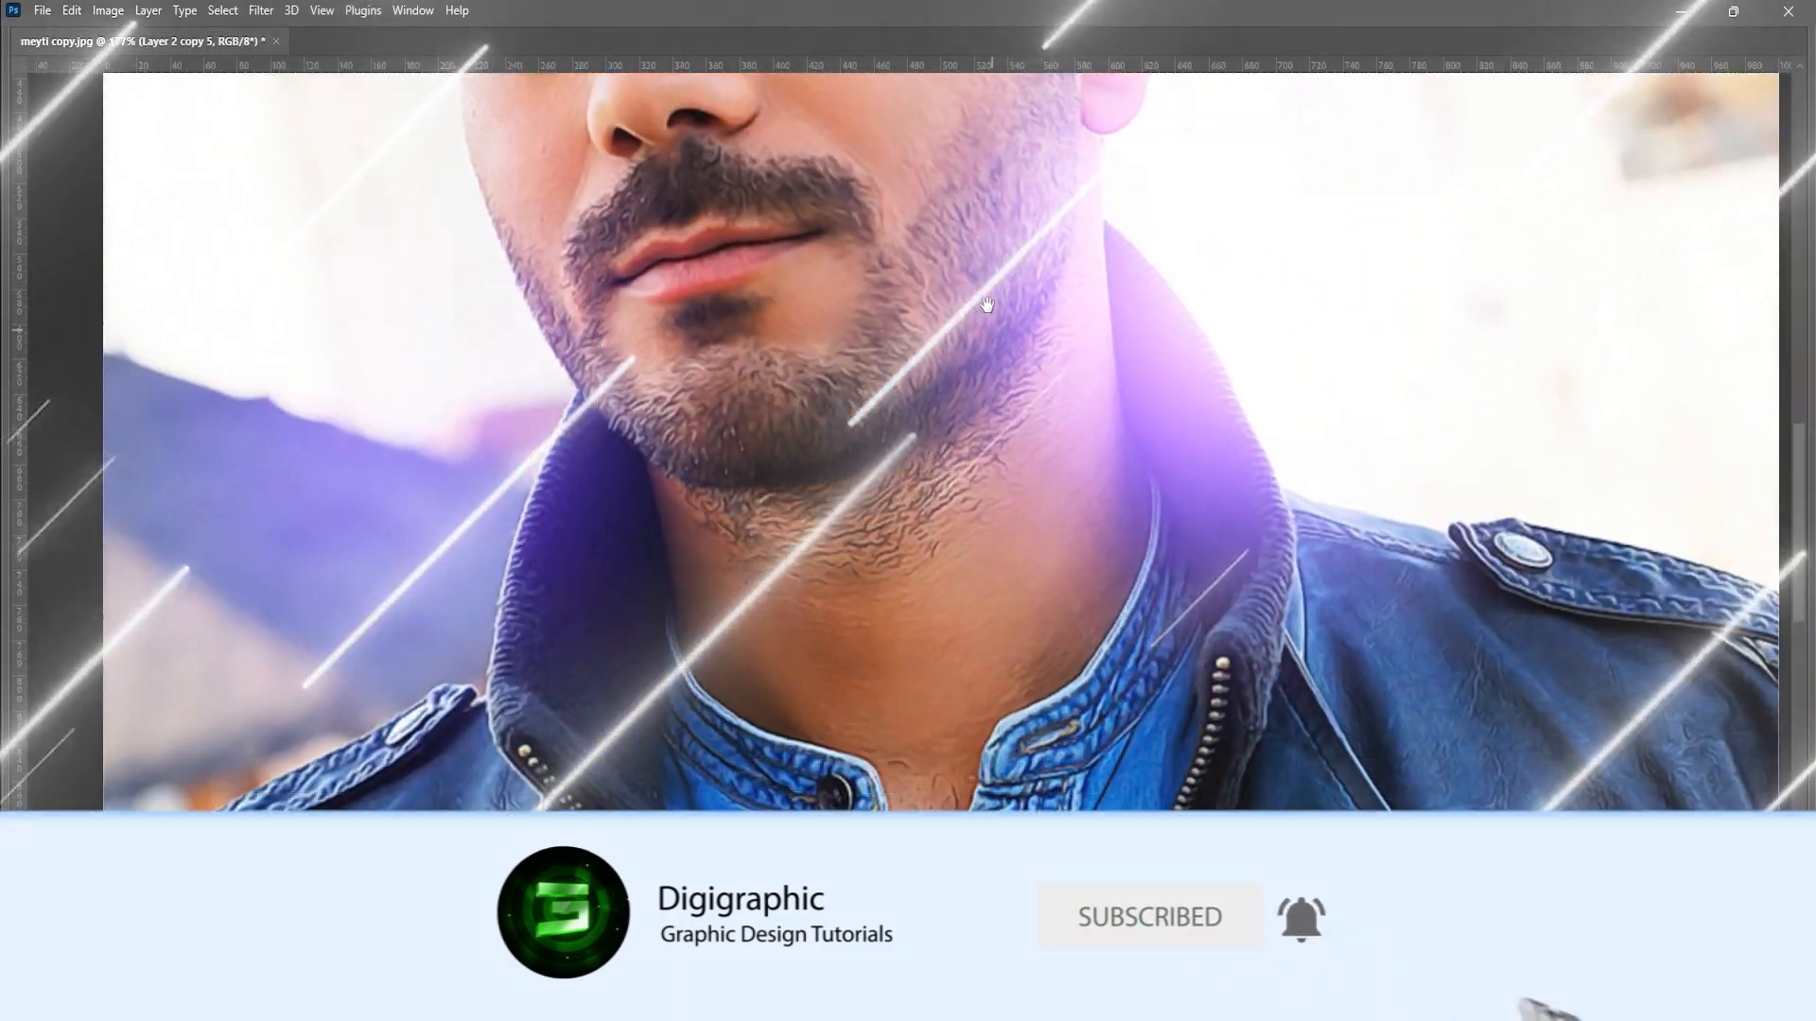